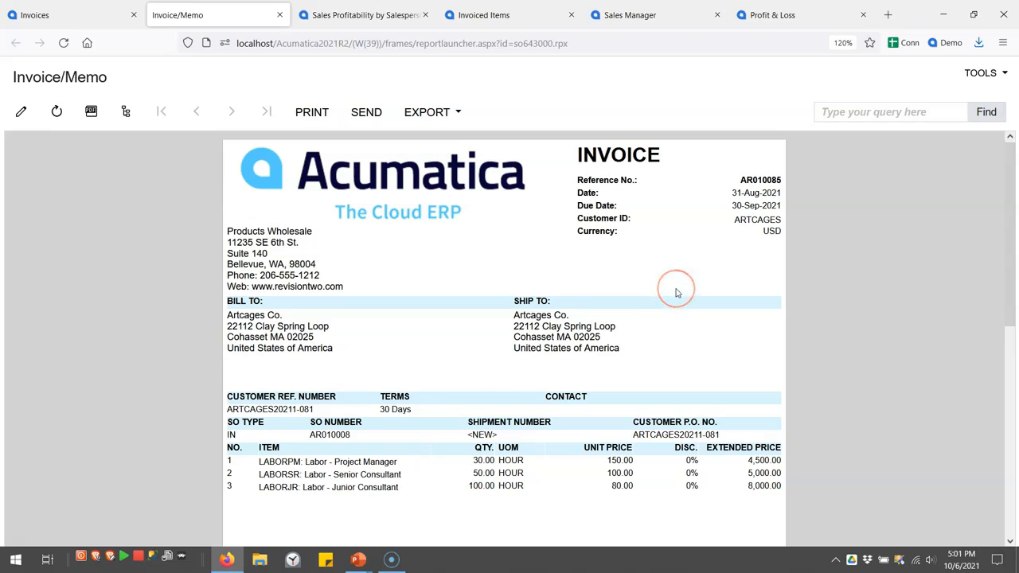
Look over the printout of invoice AR010085, then switch to the Sales Profitability by Salesperson report
key(alt+p)
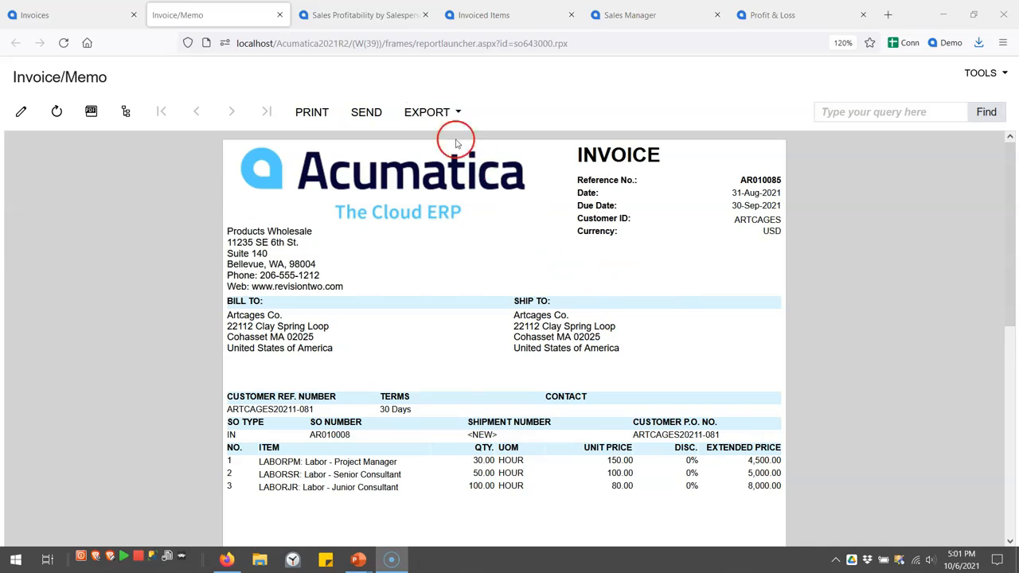
click(368, 16)
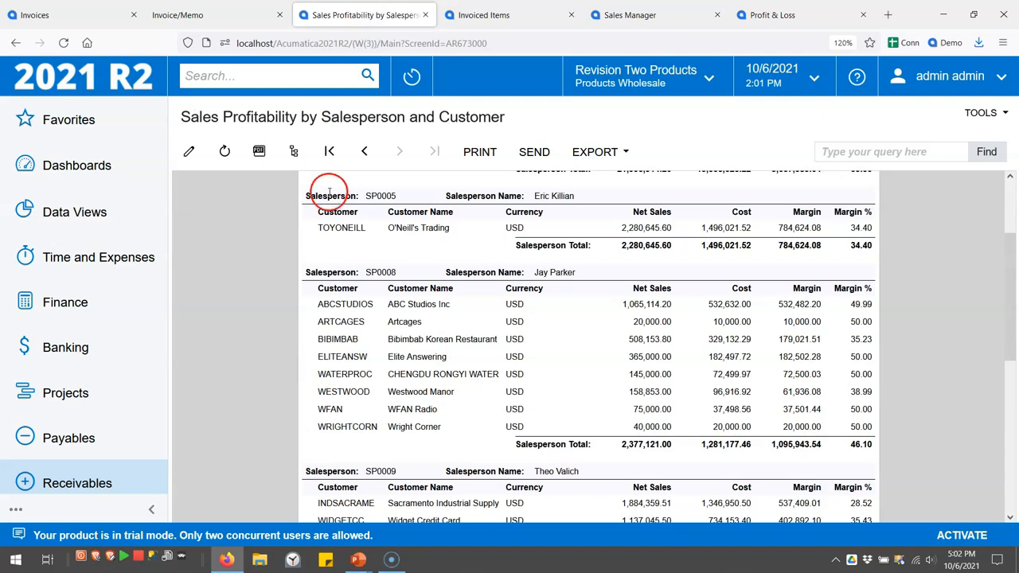
click(80, 483)
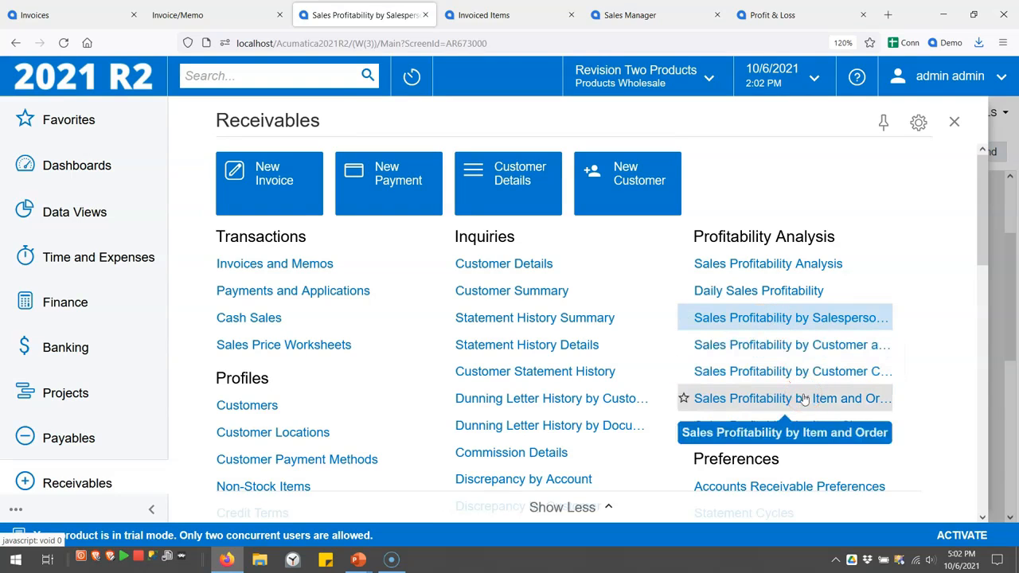
click(954, 121)
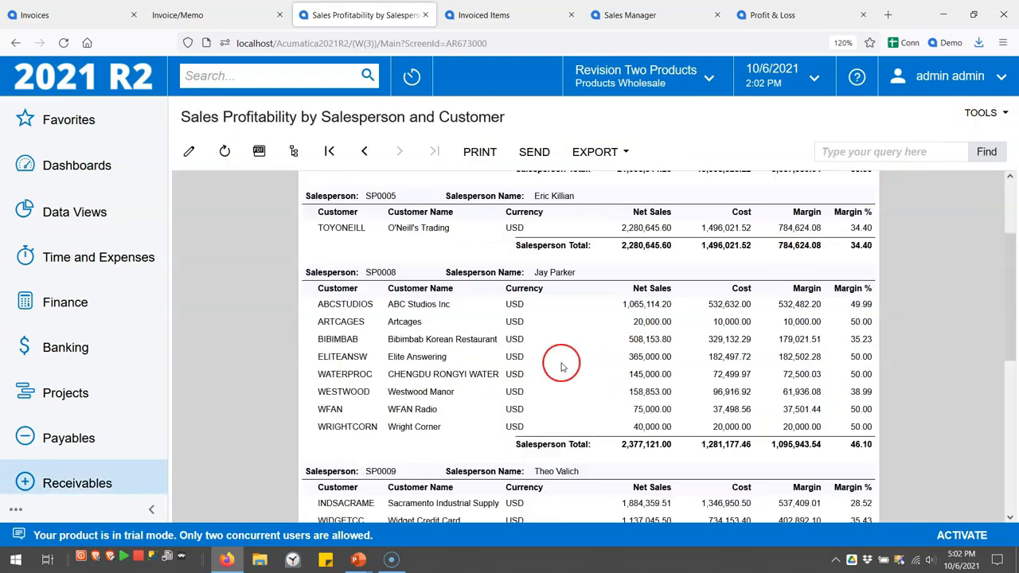
click(329, 152)
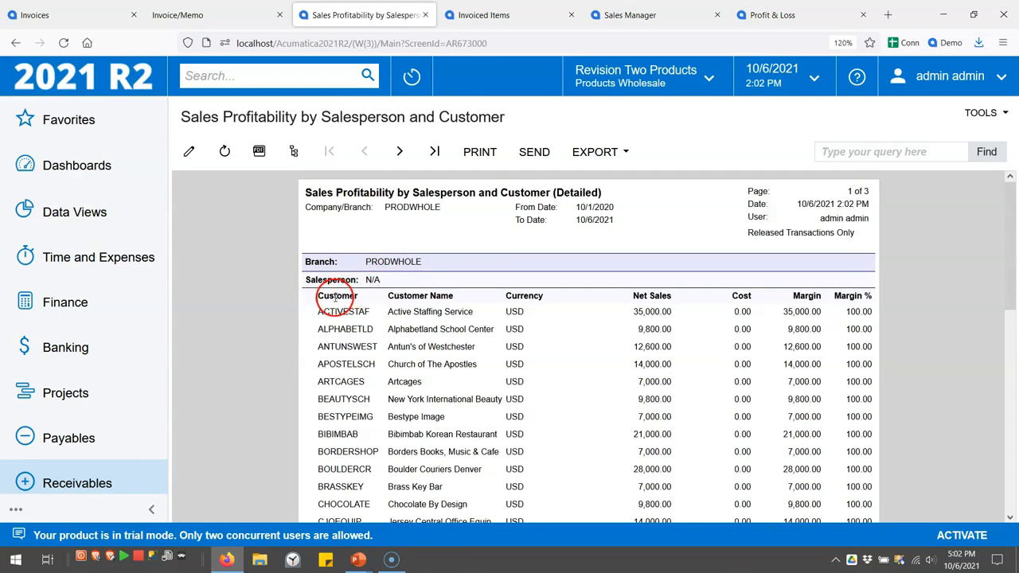
scroll(334, 295, down, 1)
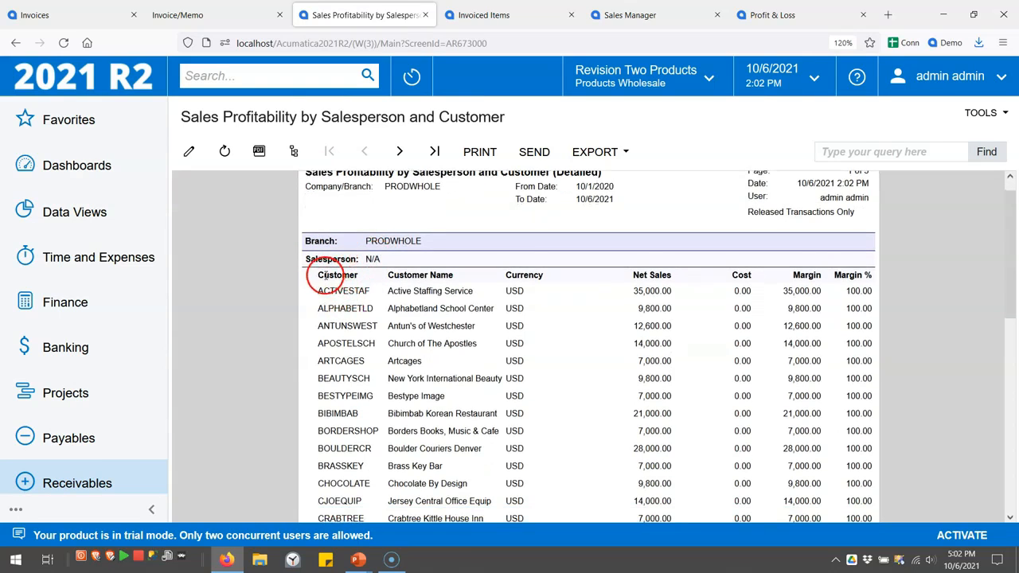
scroll(362, 287, down, 4)
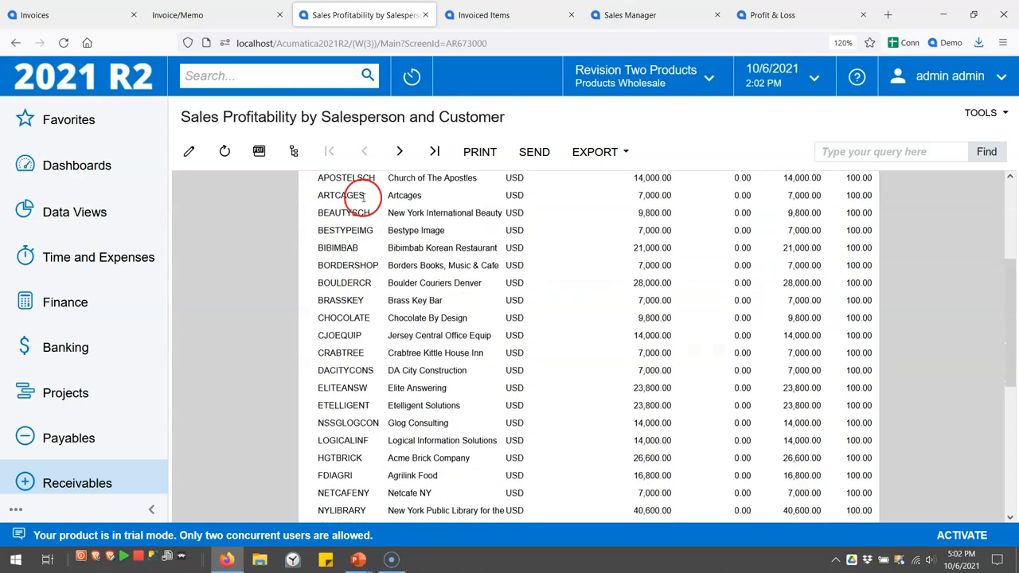
click(398, 153)
click(398, 154)
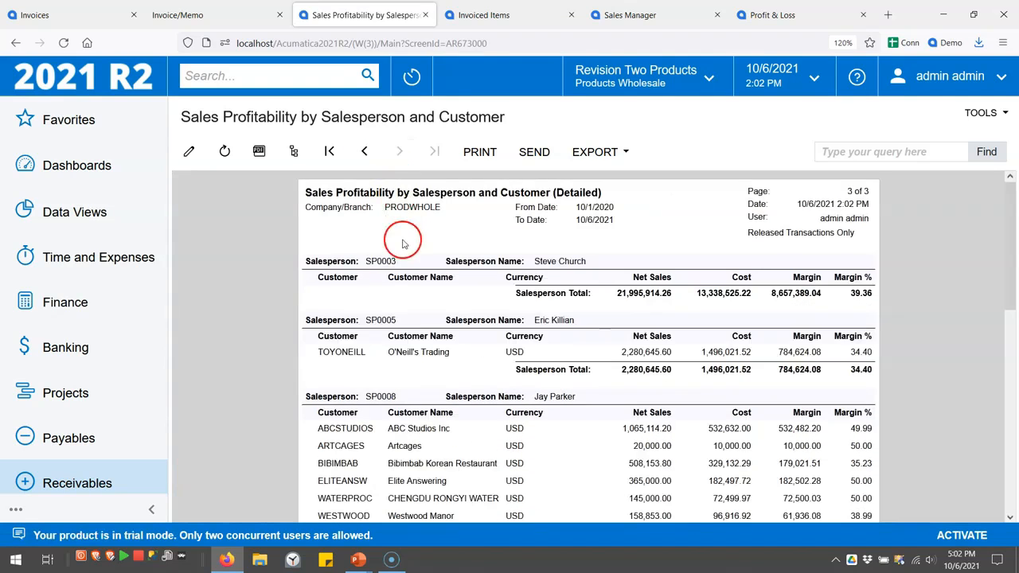
scroll(403, 243, down, 3)
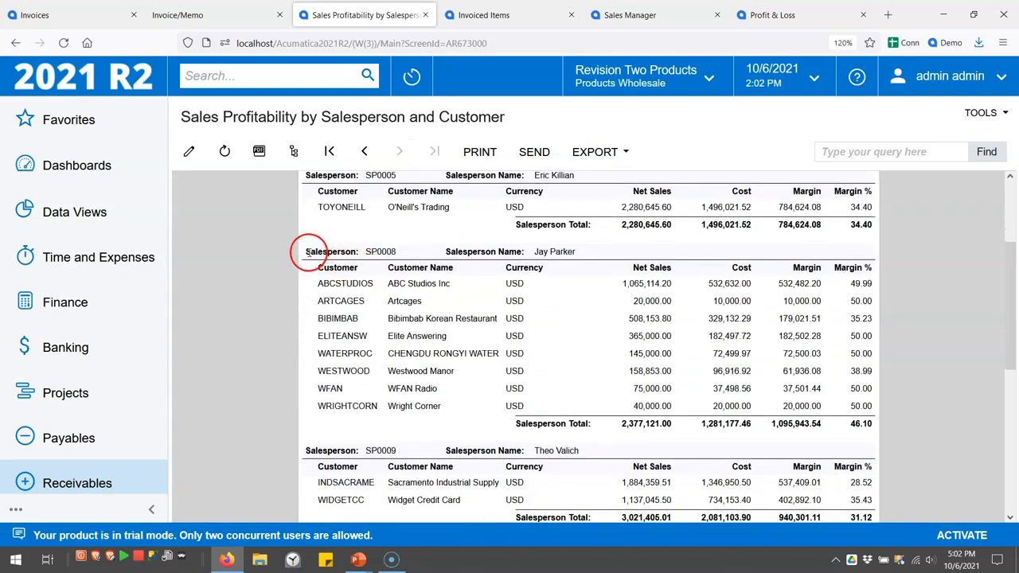
drag(617, 425, 683, 430)
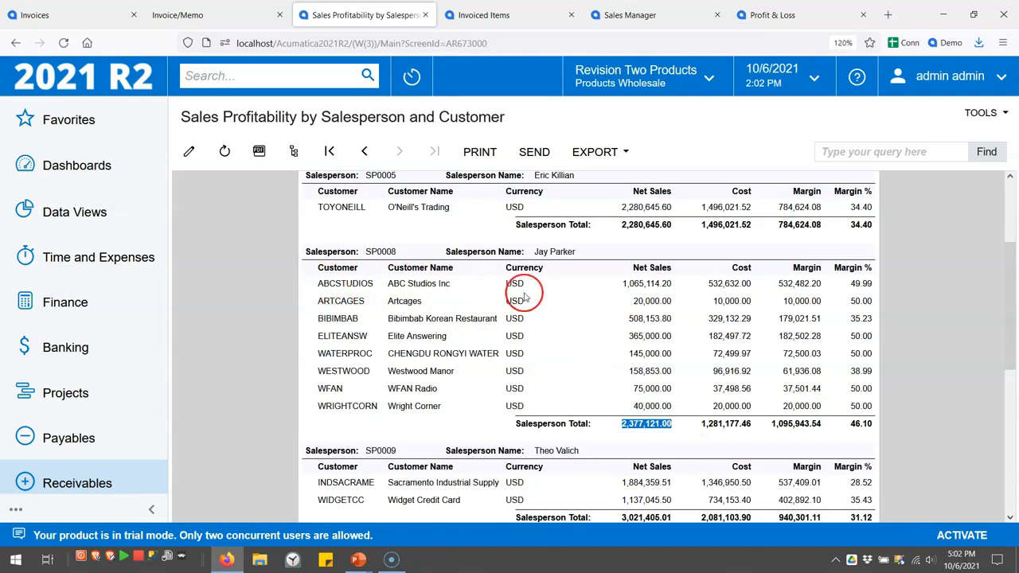
click(570, 295)
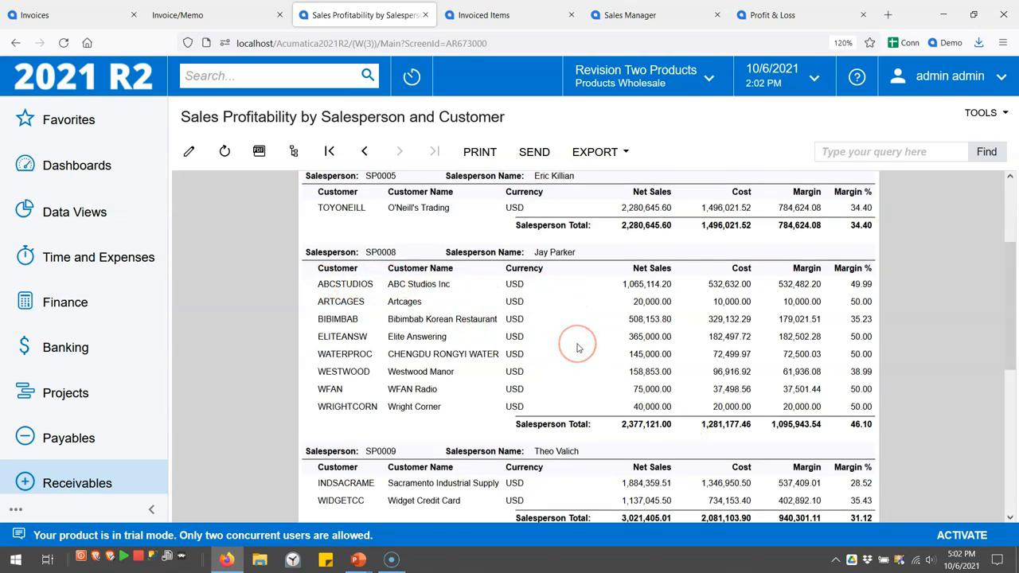
scroll(579, 348, up, 1)
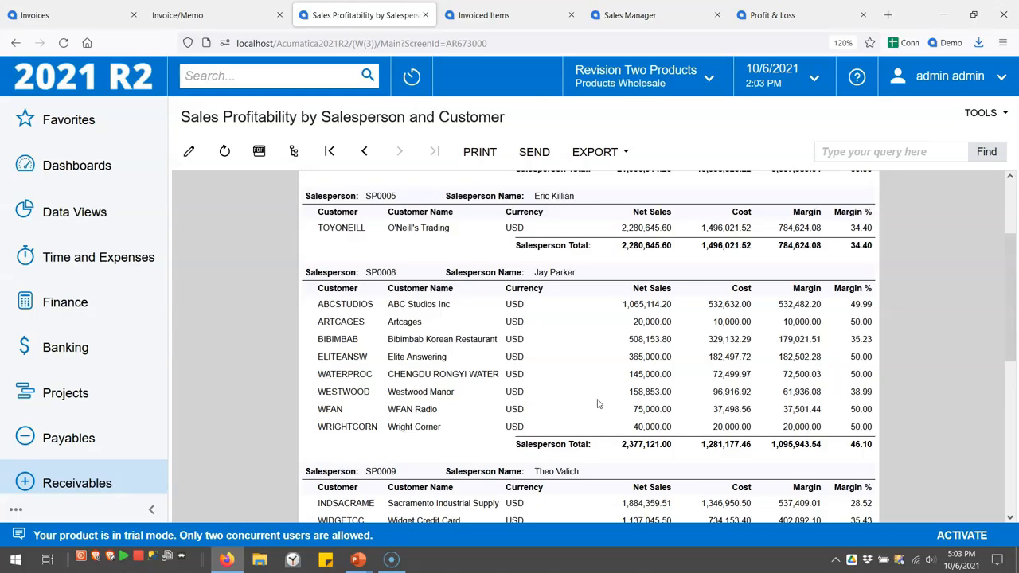
Switch to the Invoiced Items inquiry and scroll its 1,600-row grid sideways to view the columns
click(502, 16)
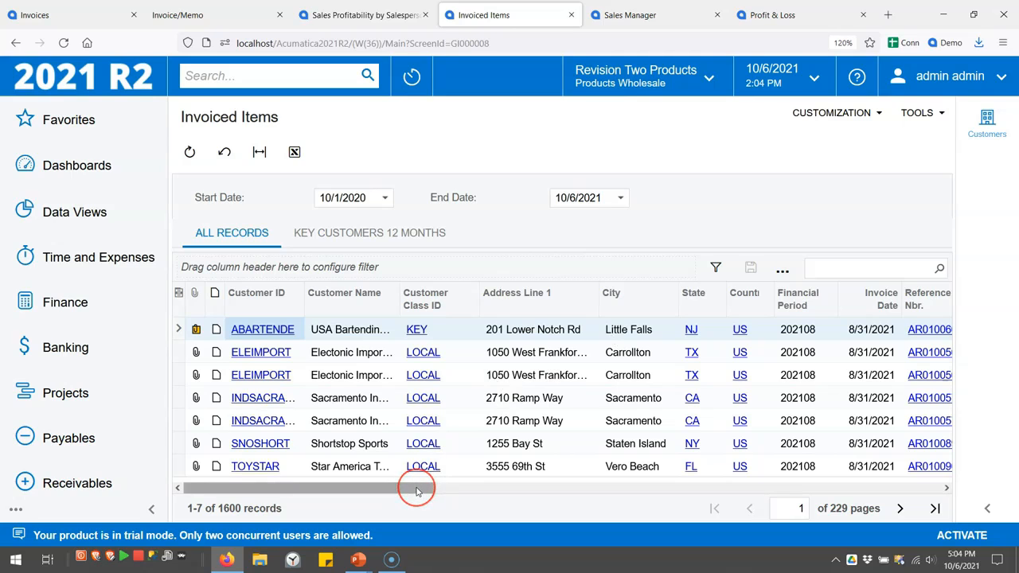
mouse_move(415, 491)
mouse_down()
mouse_move(941, 493)
mouse_move(404, 487)
mouse_up()
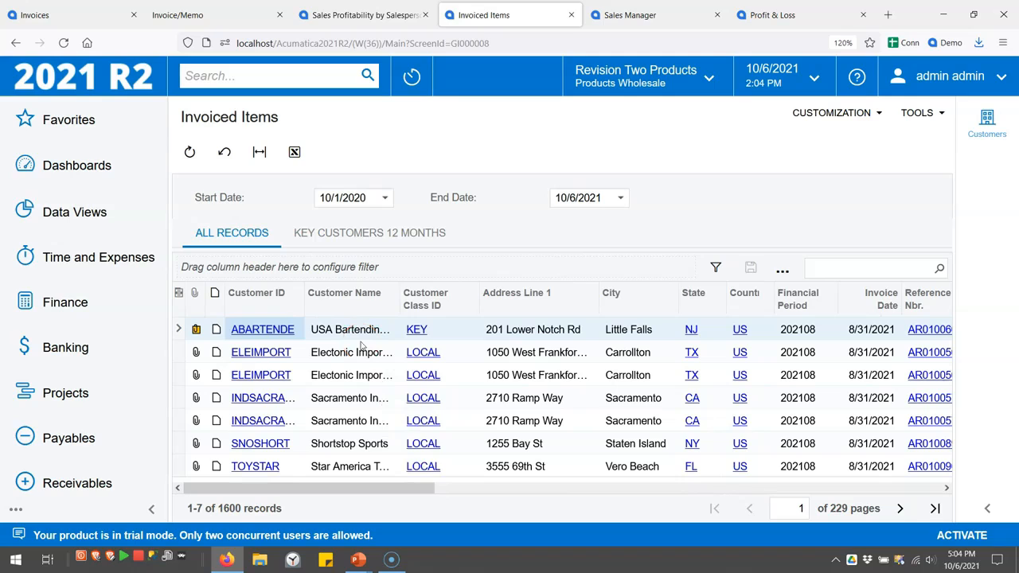
click(180, 294)
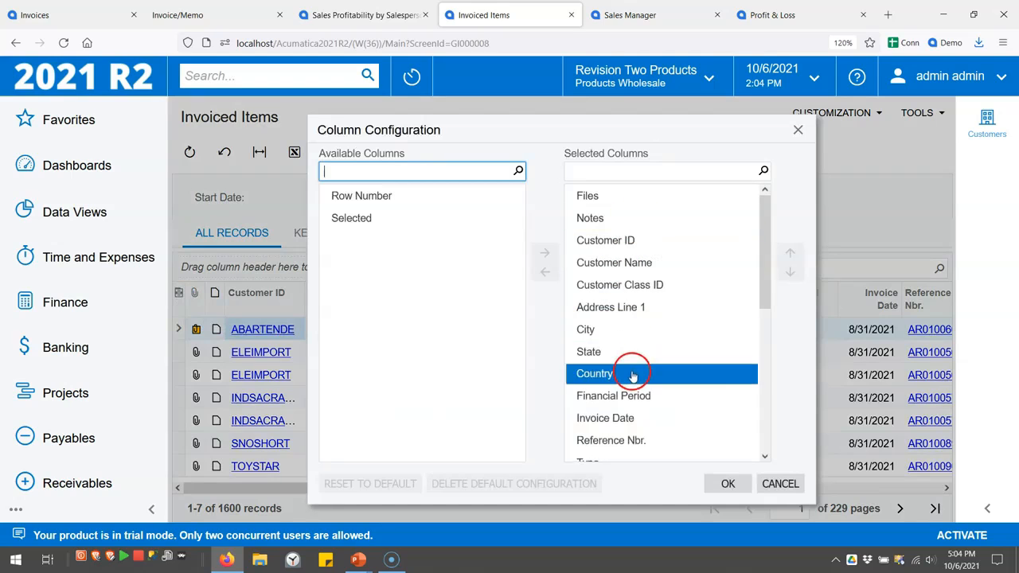
double_click(597, 311)
double_click(596, 317)
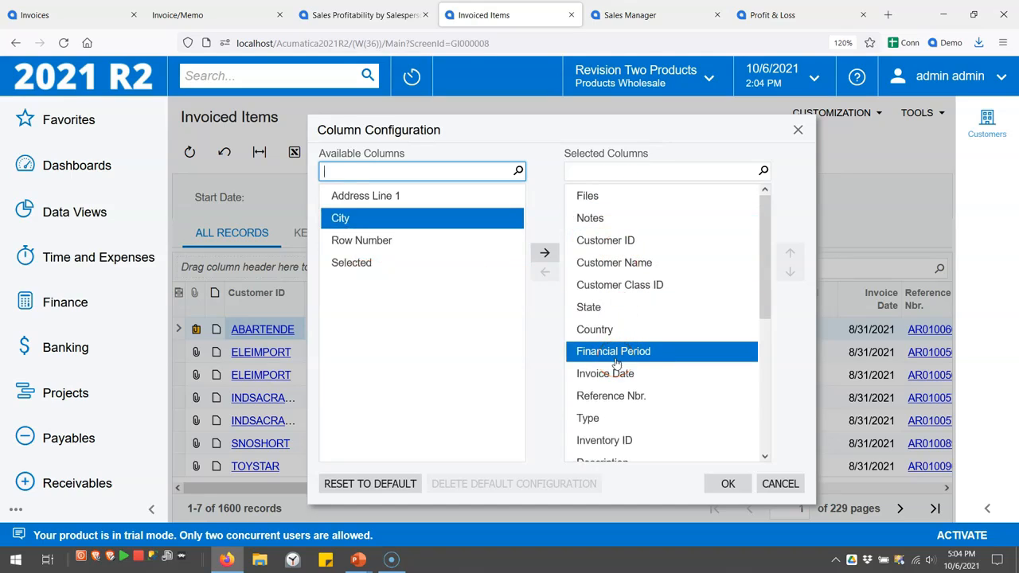
click(729, 483)
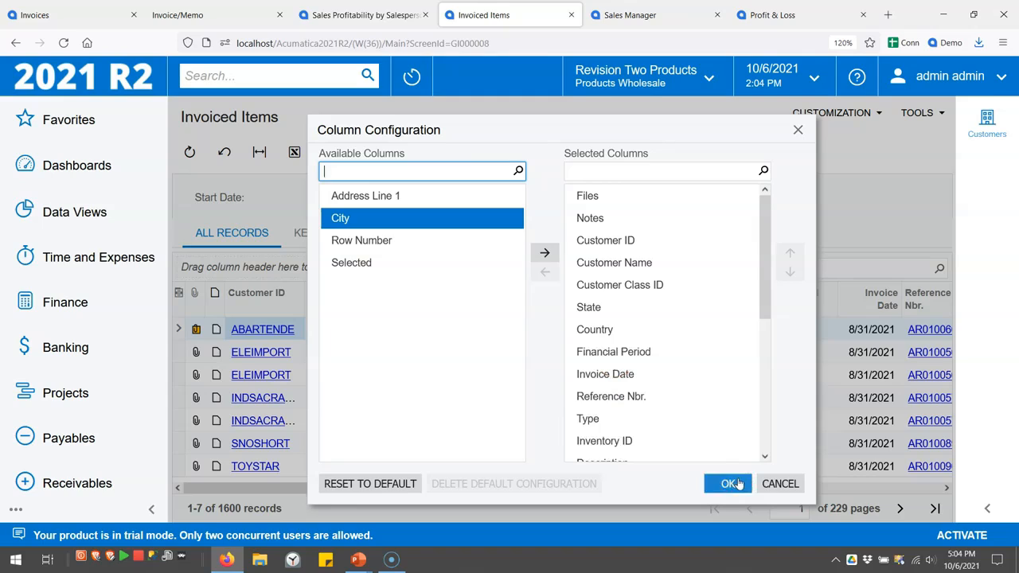
click(777, 484)
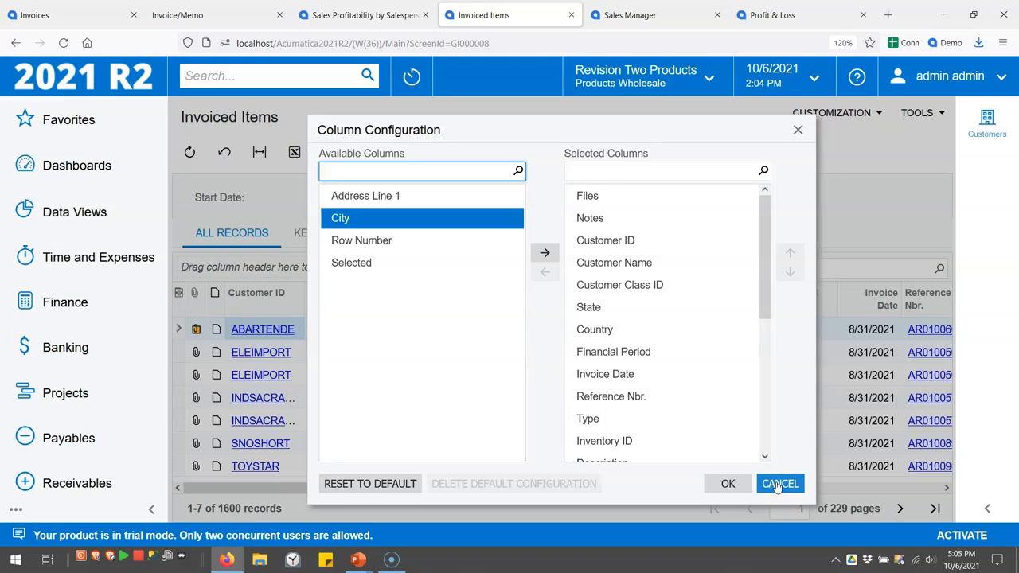
click(777, 484)
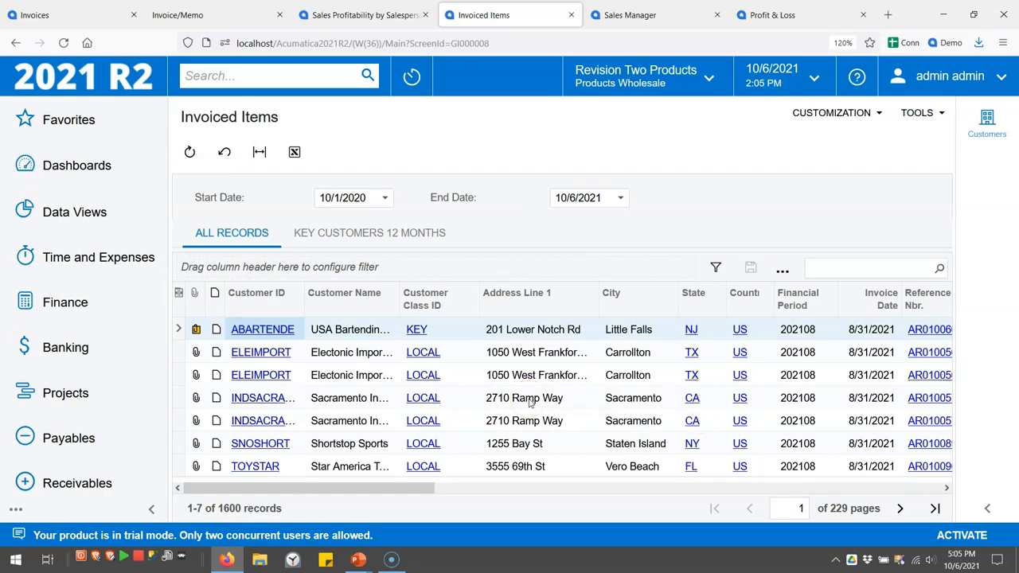
Open and cancel the Customer Name filter menu, then return to the Sales Profitability report
key(alt+p)
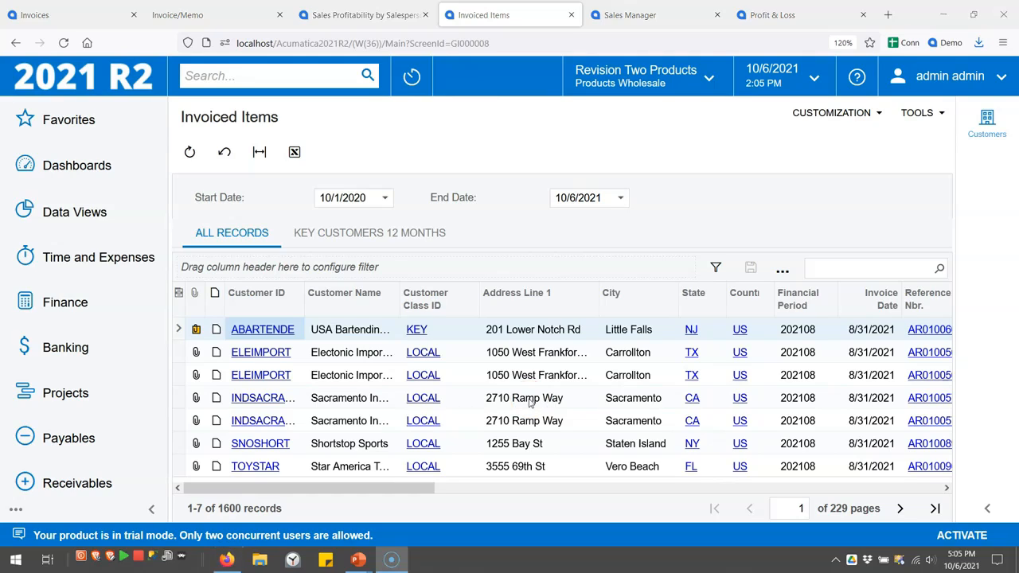
click(350, 301)
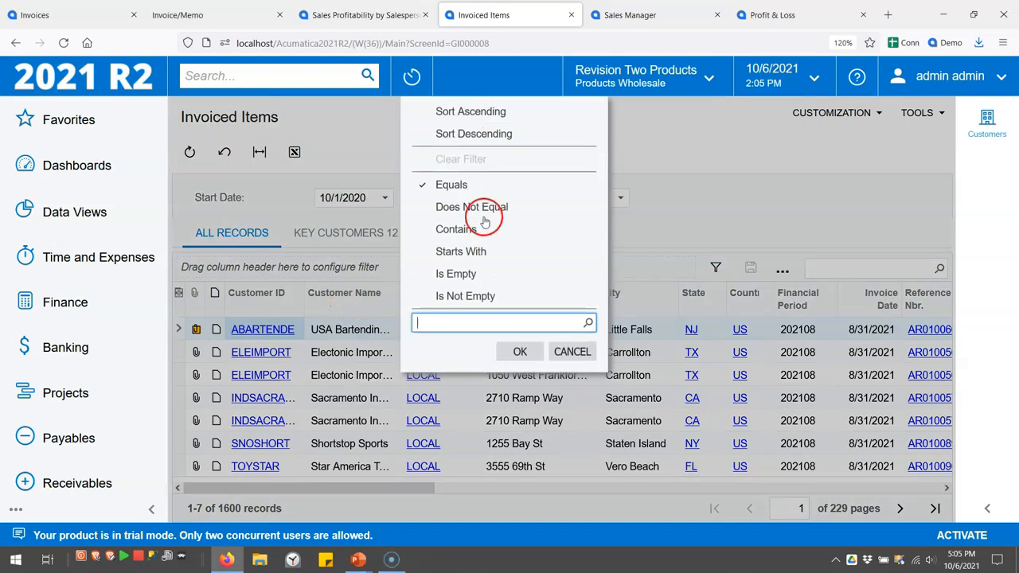
click(573, 354)
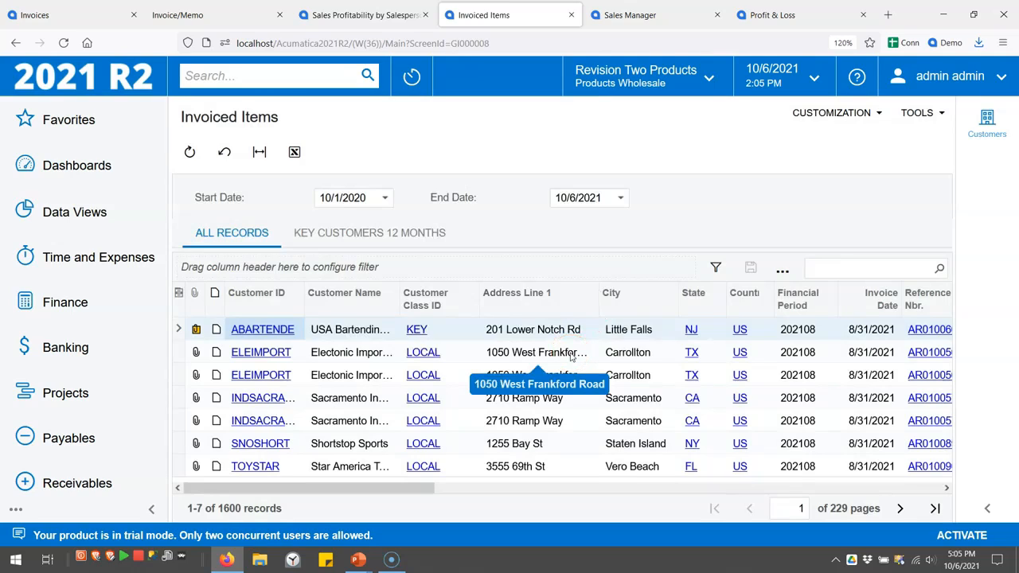
key(alt+p)
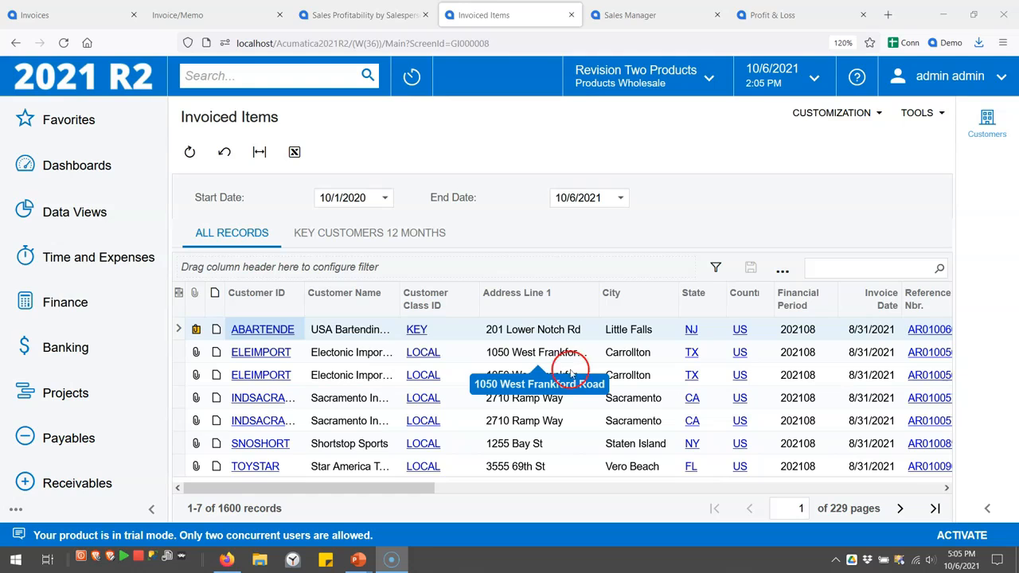
click(371, 17)
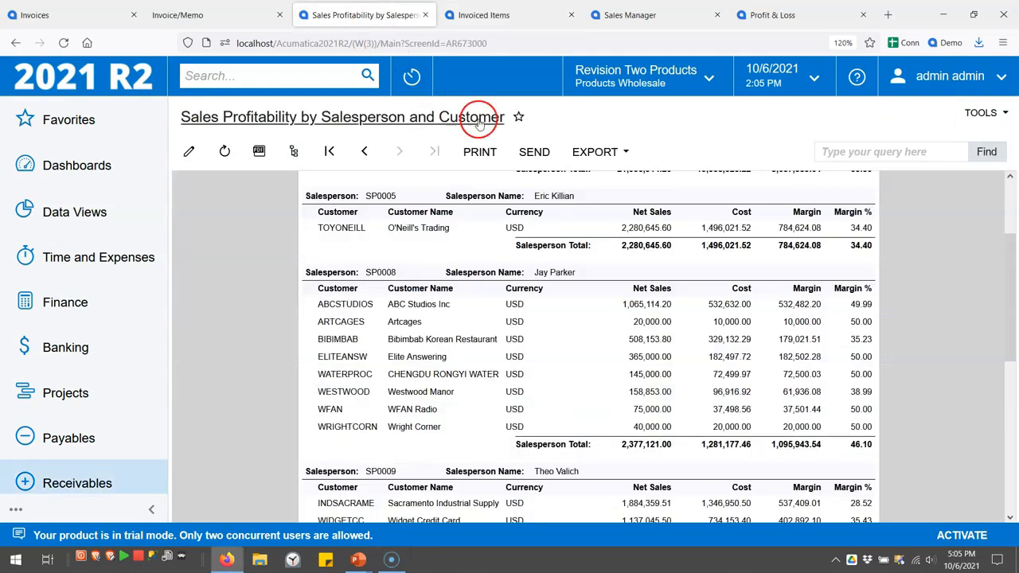
Open the report layout AR673000.rpx in Report Designer, signing in with the account password
click(190, 150)
click(750, 156)
click(603, 268)
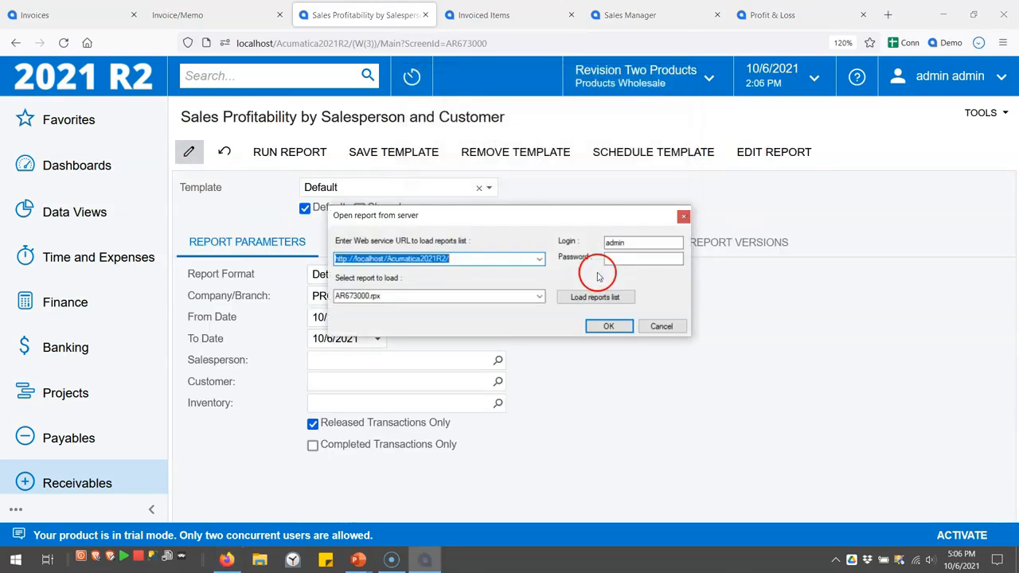
click(636, 260)
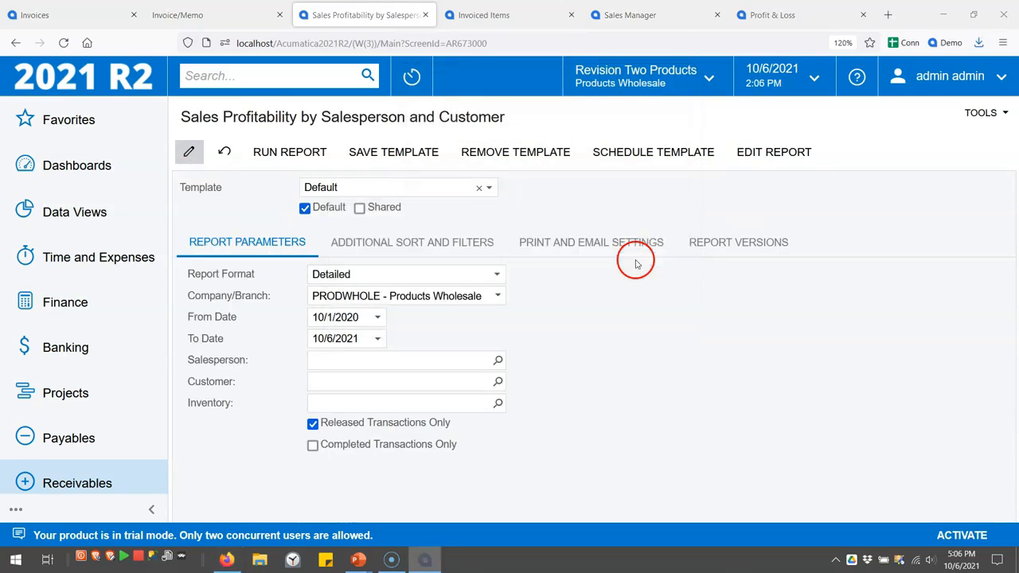
text(1234)
key(Return)
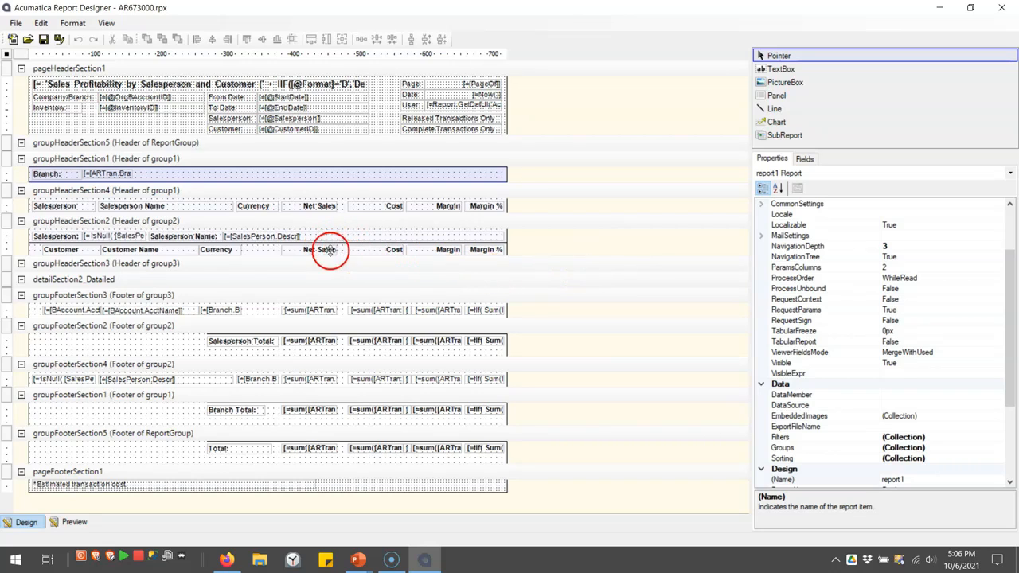
Inspect the groupHeaderSection4 and groupHeaderSection2 properties, then close the designer and return to Invoiced Items
click(156, 193)
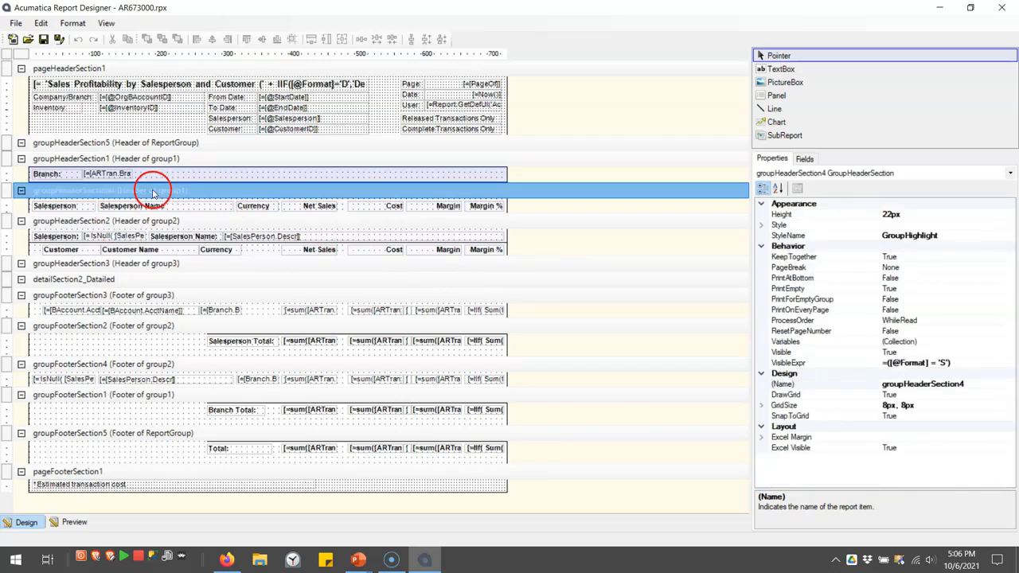
click(154, 222)
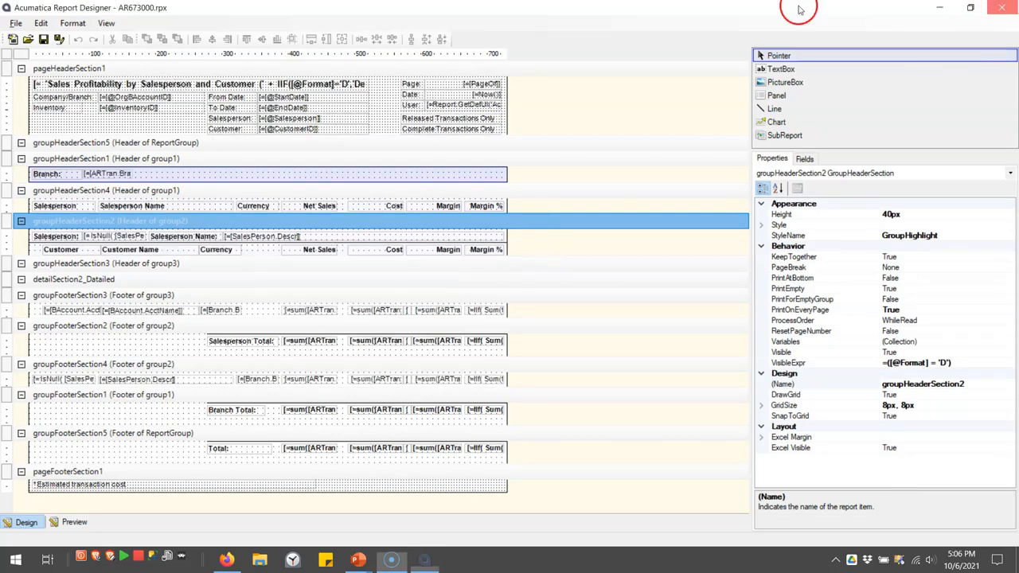
click(1001, 9)
click(476, 16)
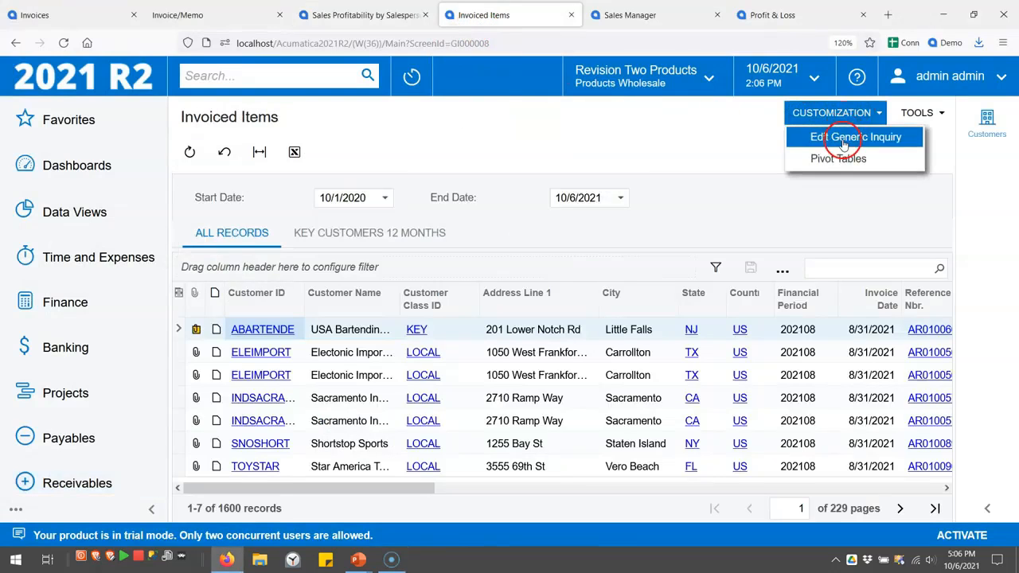
Review the Invoiced Items inquiry's Results Grid fields and Relations, then view the results in a new tab
click(849, 137)
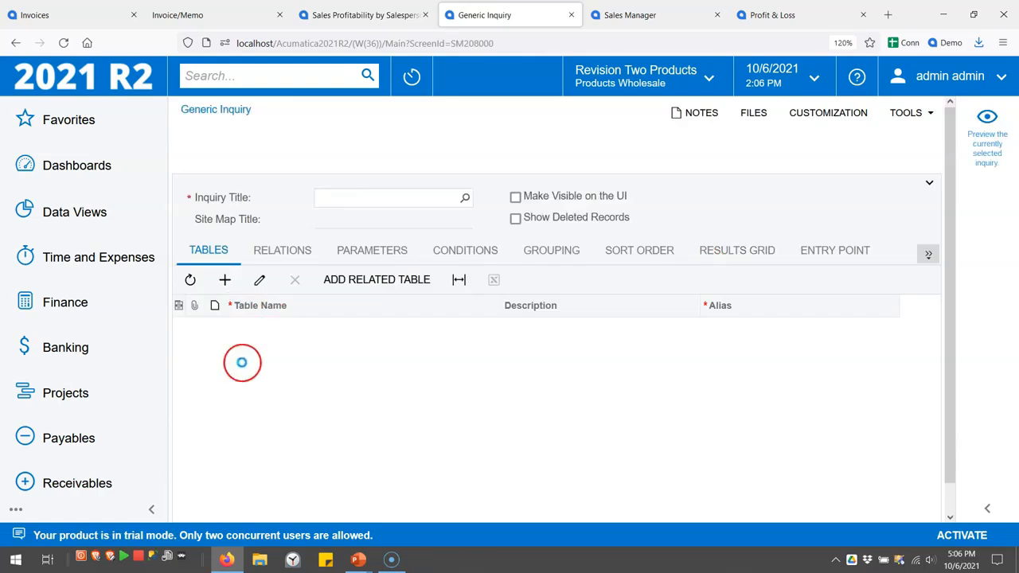
click(737, 253)
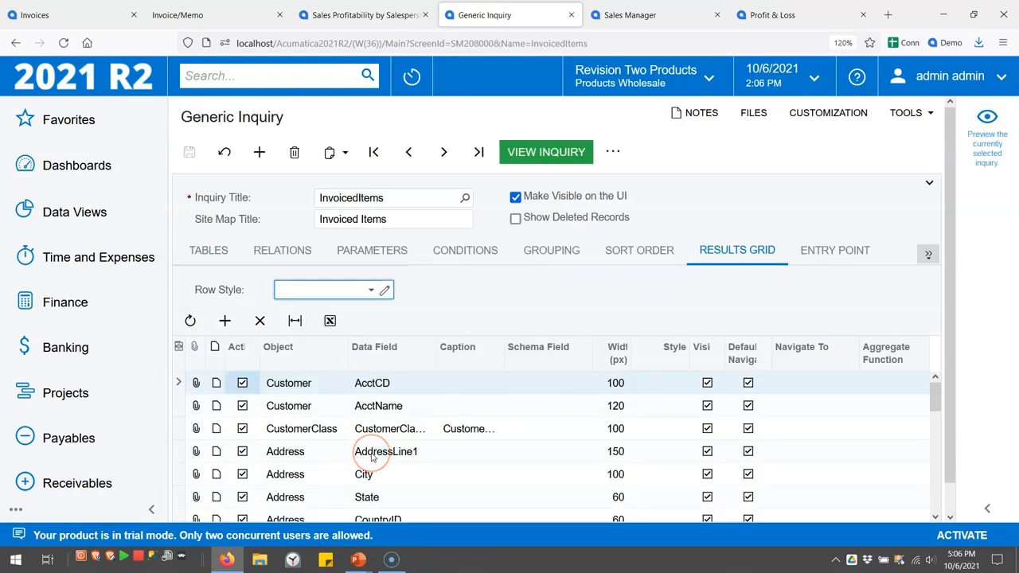
click(284, 252)
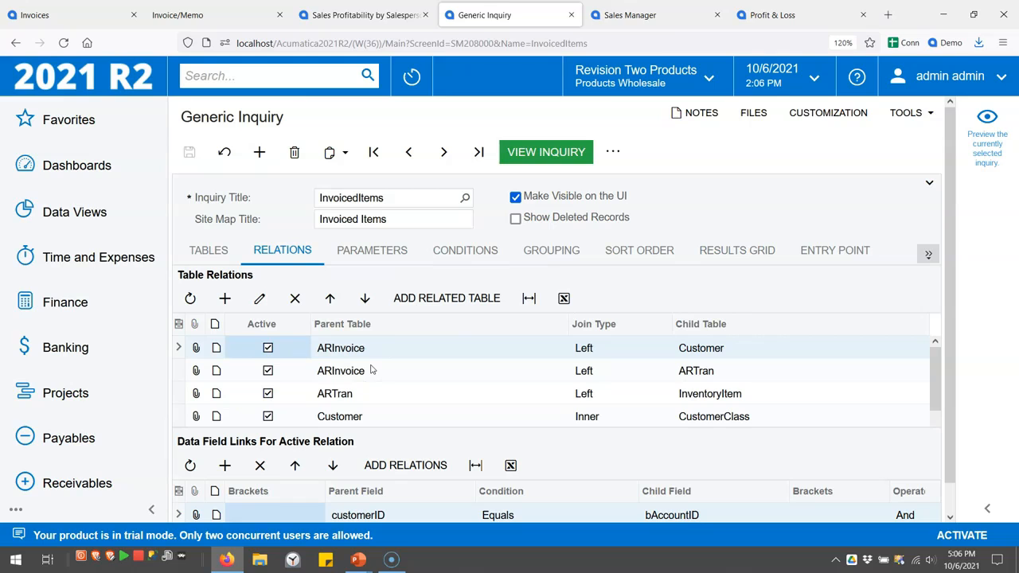
click(546, 152)
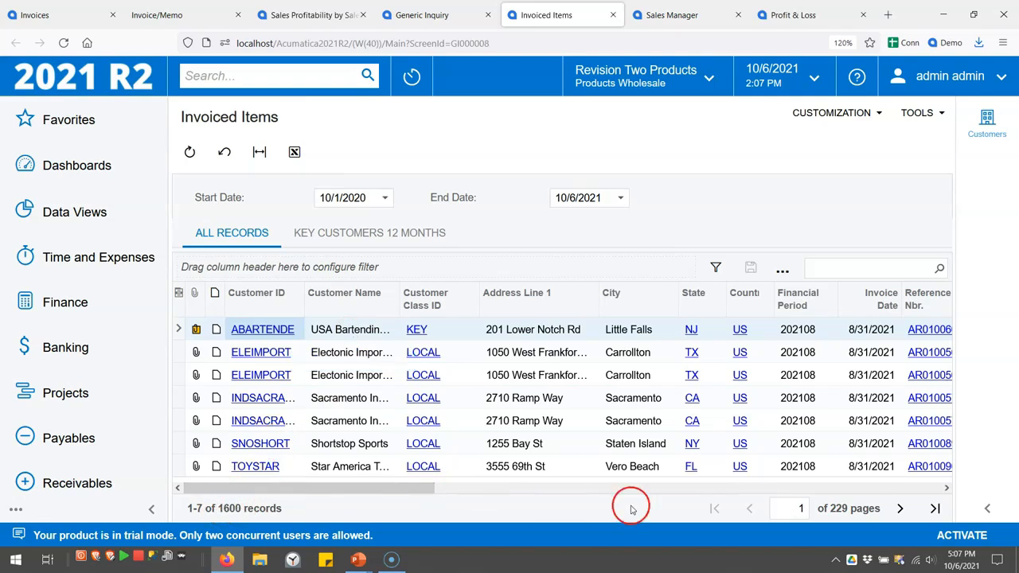
Page through the results, then save them as a shared pivot named 'By Salesperson and Customer'
click(898, 509)
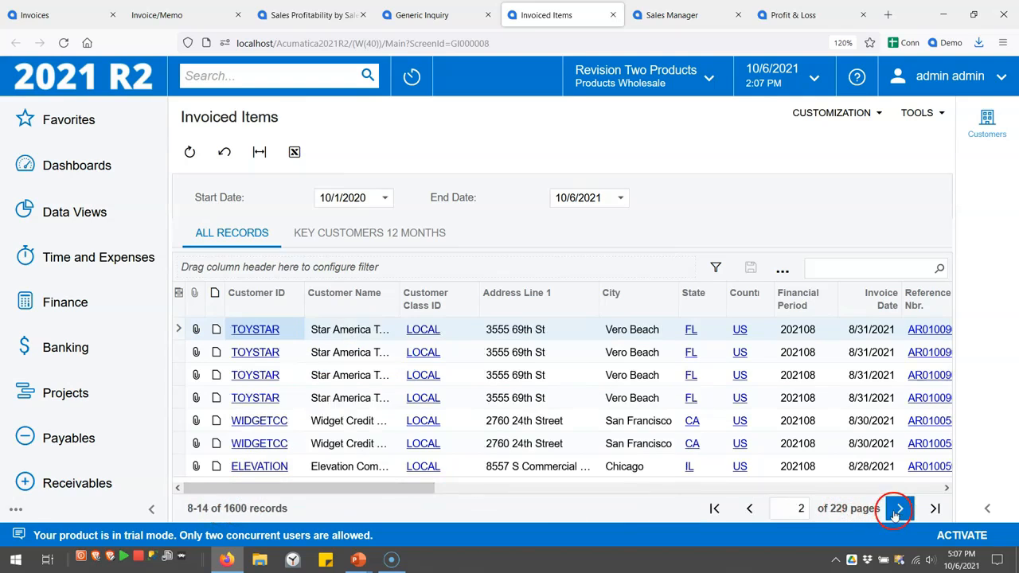
click(898, 509)
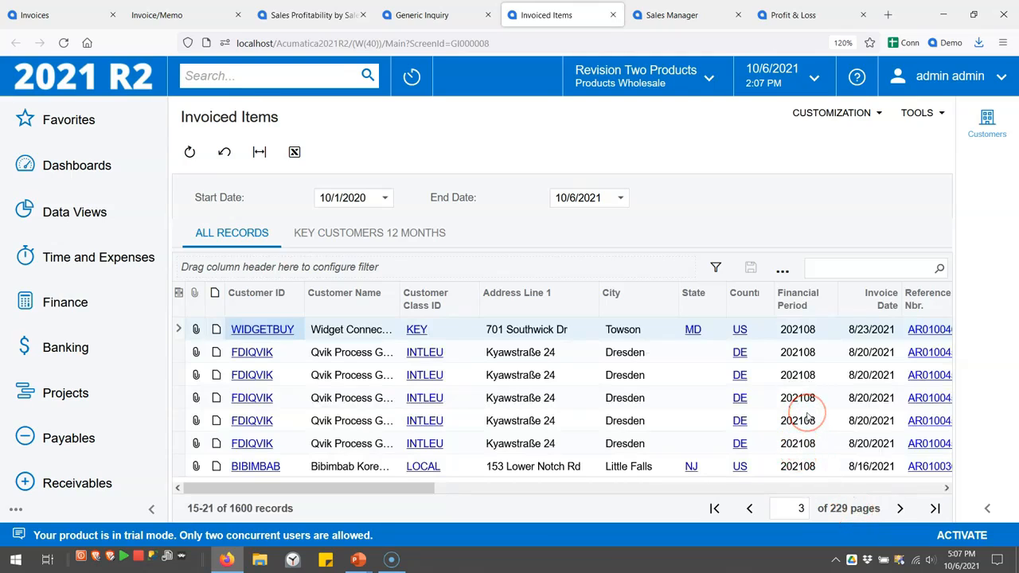
key(F10)
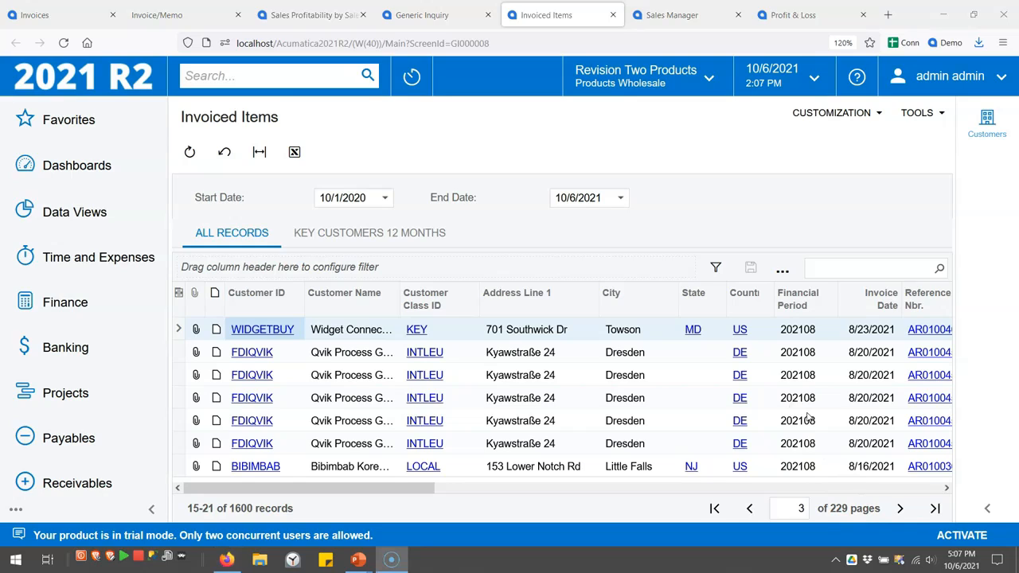
click(782, 270)
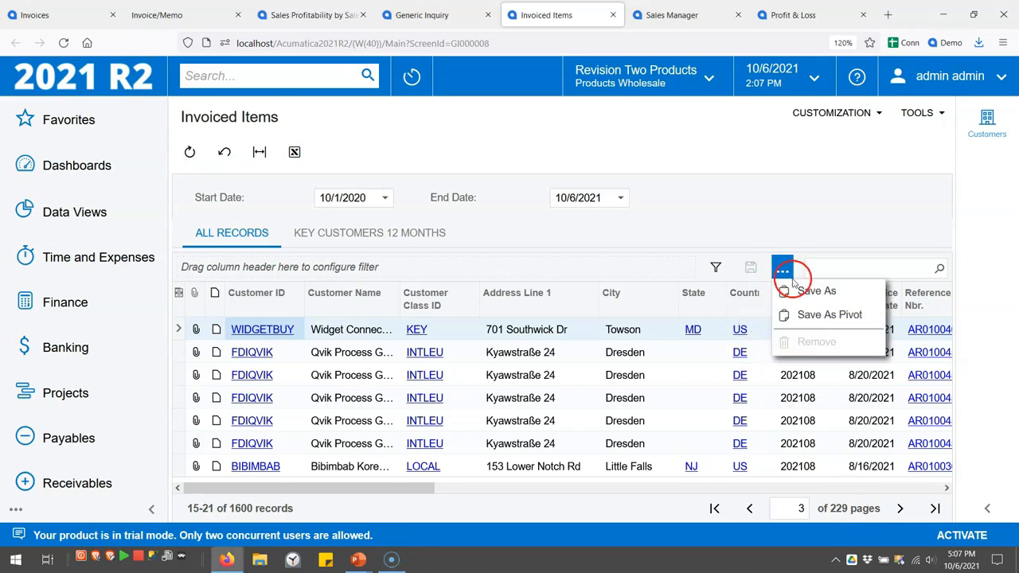
click(814, 315)
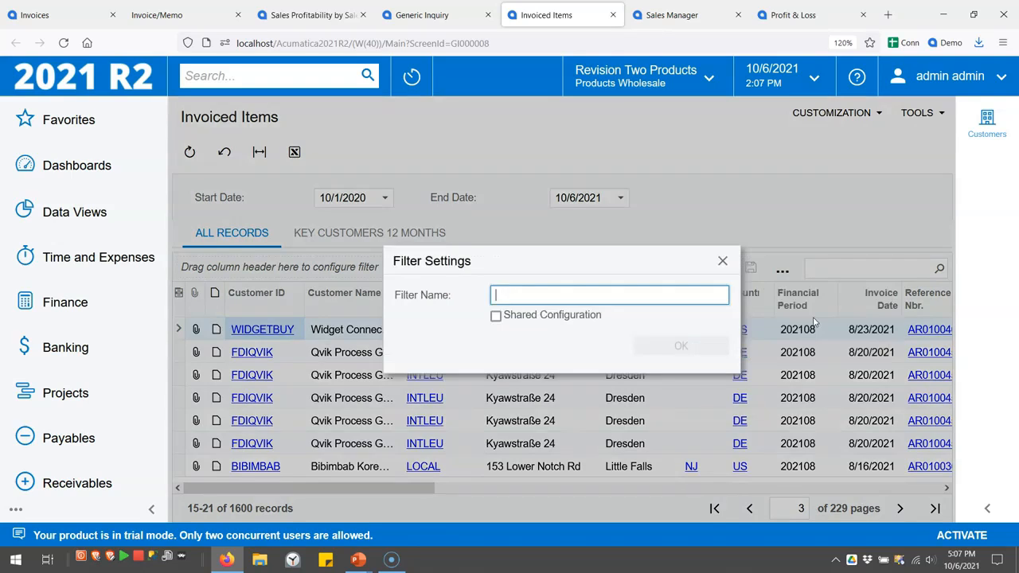
click(661, 293)
text(By Salesper)
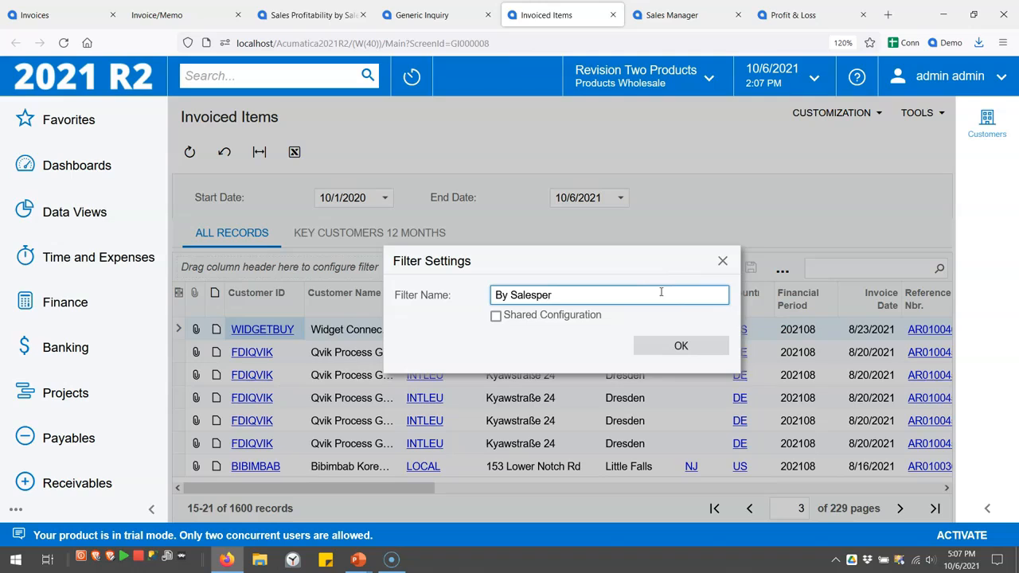
text(son and Customer)
click(581, 315)
click(668, 341)
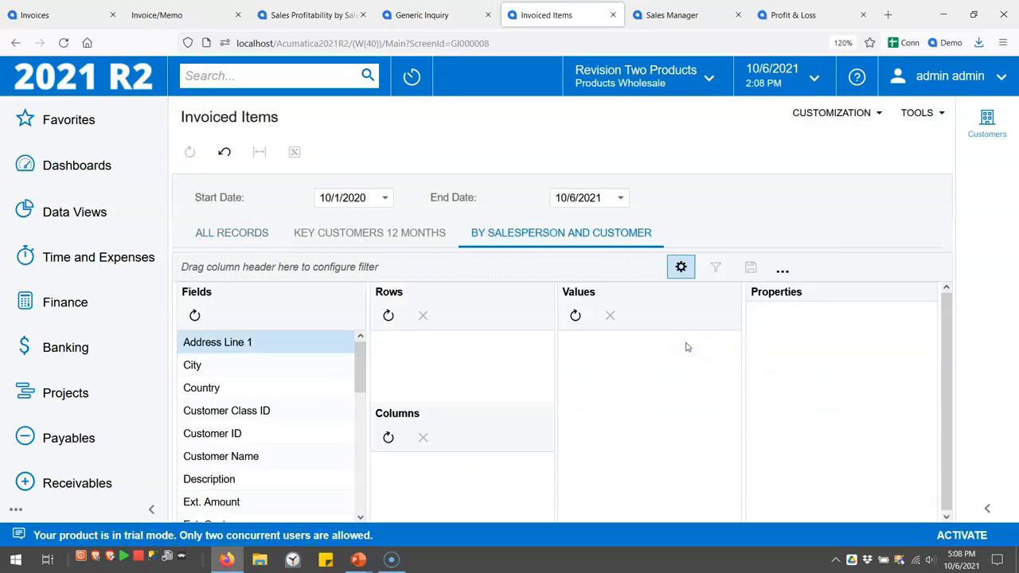
Place Salesperson Name and Customer Name in the pivot Rows, and Net Sales in Values
drag(360, 369, 364, 494)
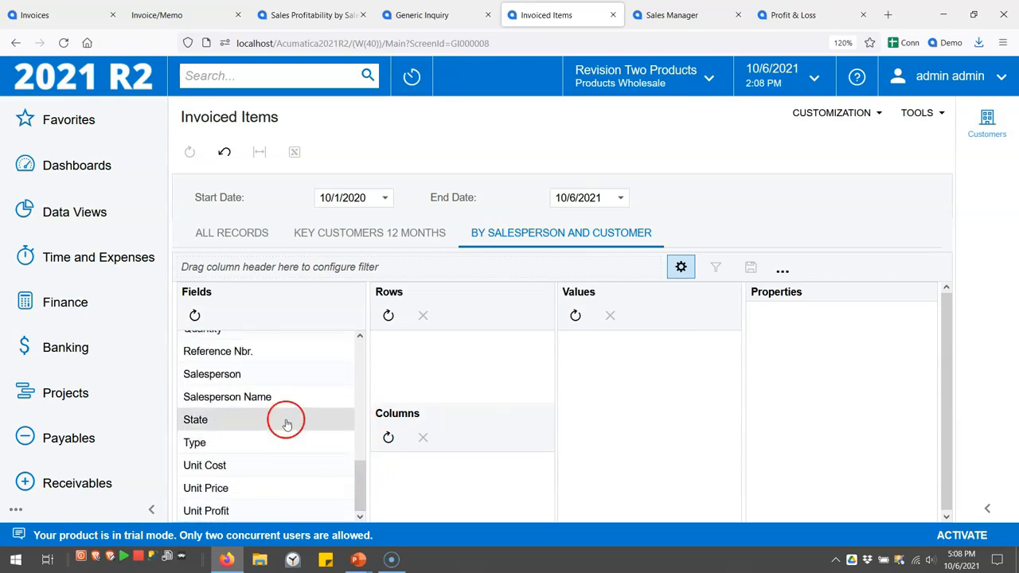
drag(262, 397, 377, 366)
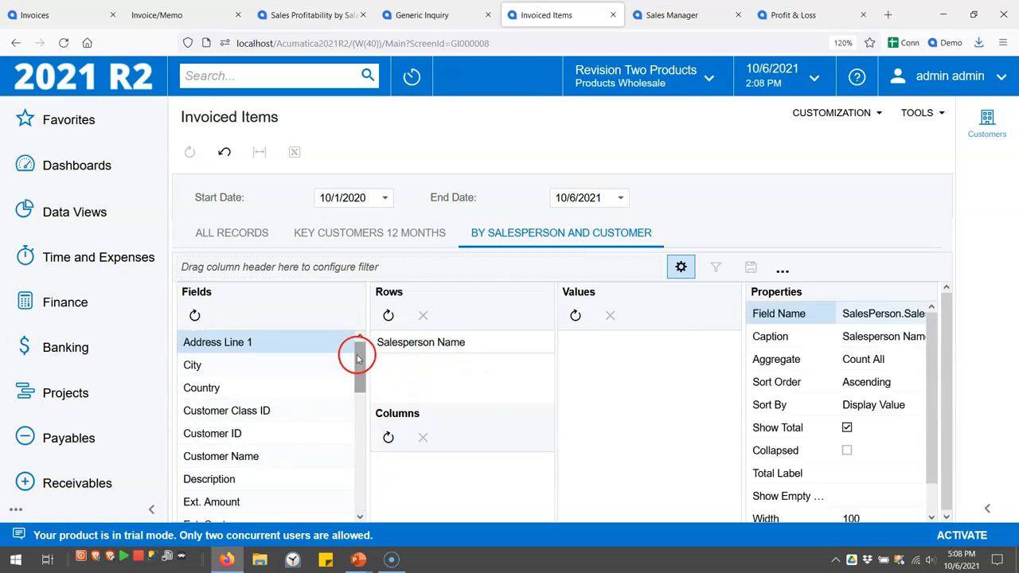
drag(268, 457, 419, 380)
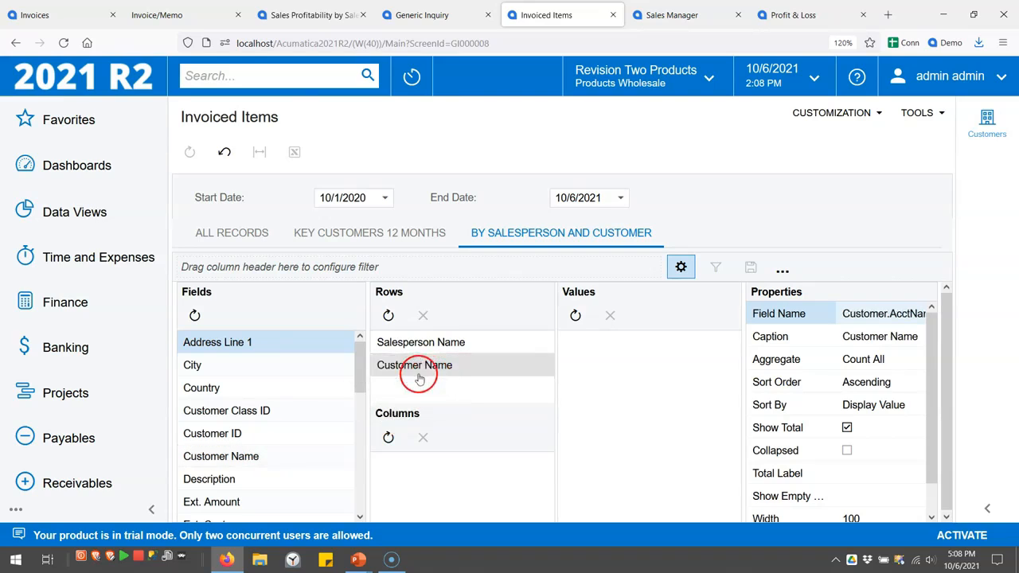
drag(358, 366, 358, 448)
drag(262, 412, 630, 388)
Collapse Salesperson Name with width 200 and give Customer Name width 300
click(473, 342)
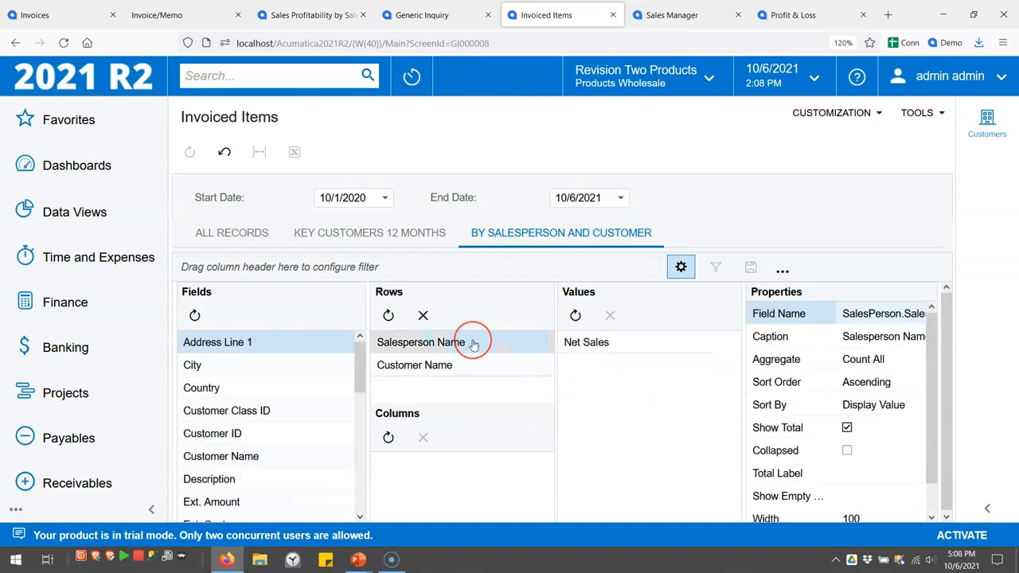
click(848, 451)
scroll(892, 439, down, 1)
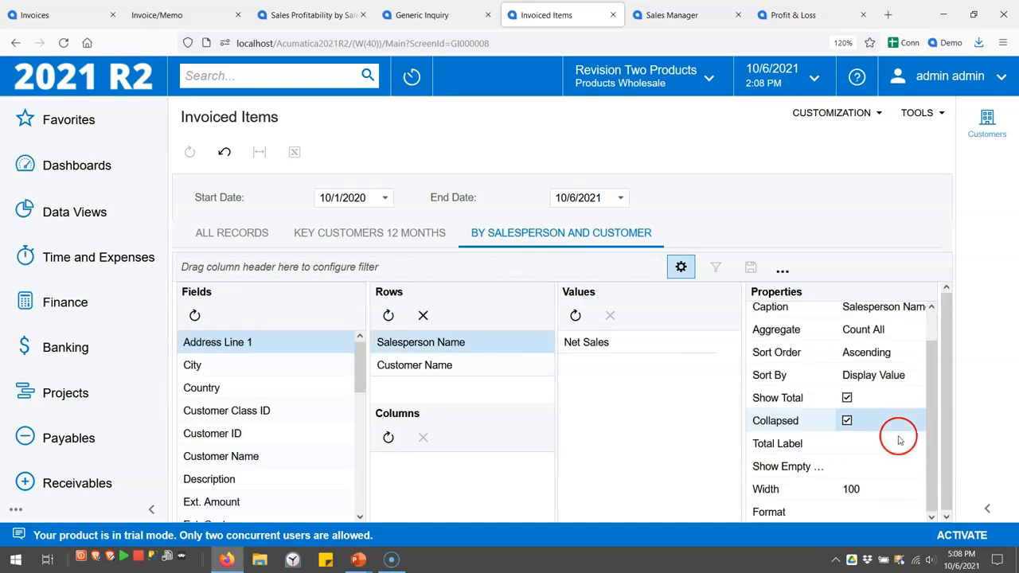
click(864, 489)
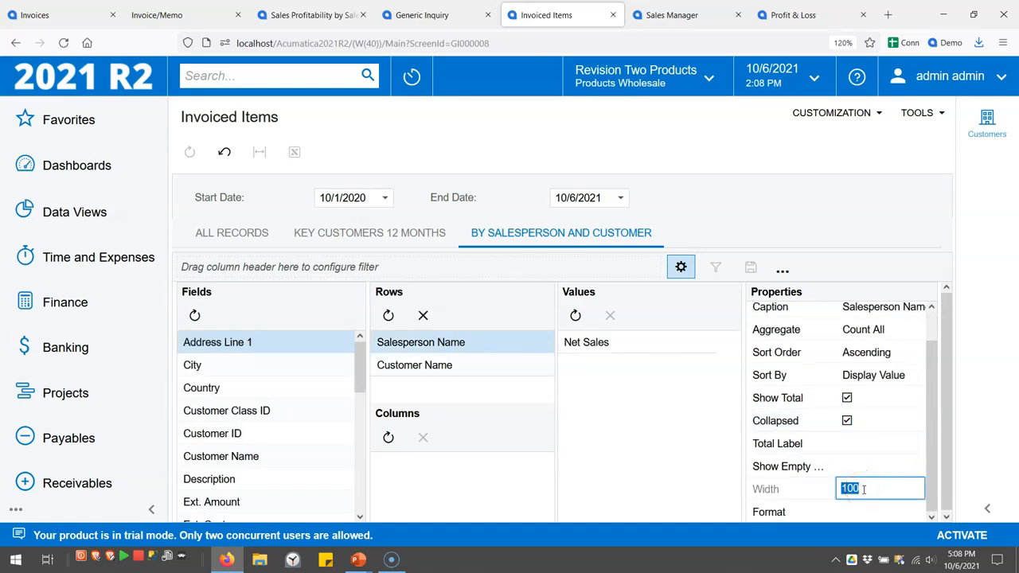
text(200)
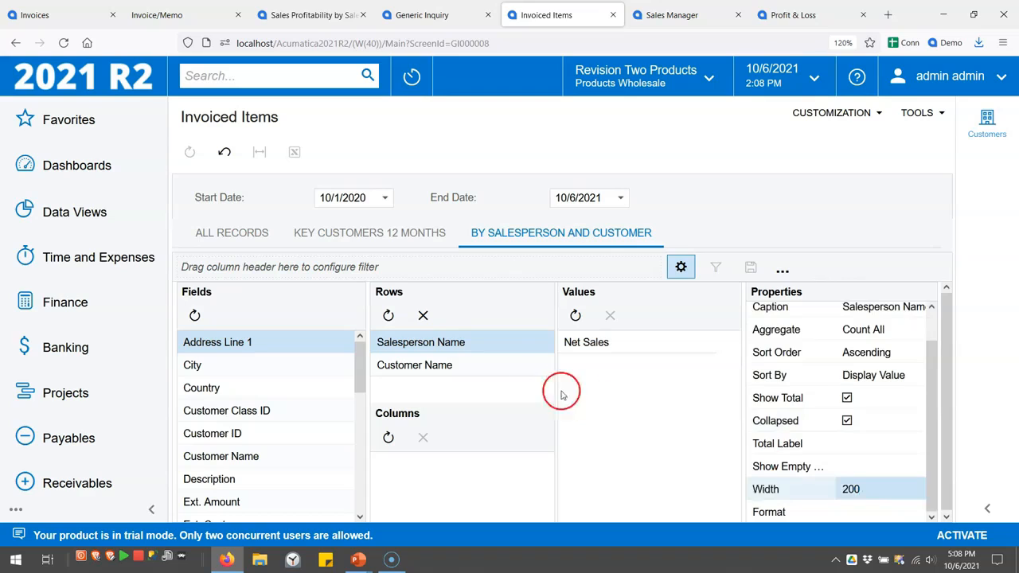
click(484, 364)
click(847, 488)
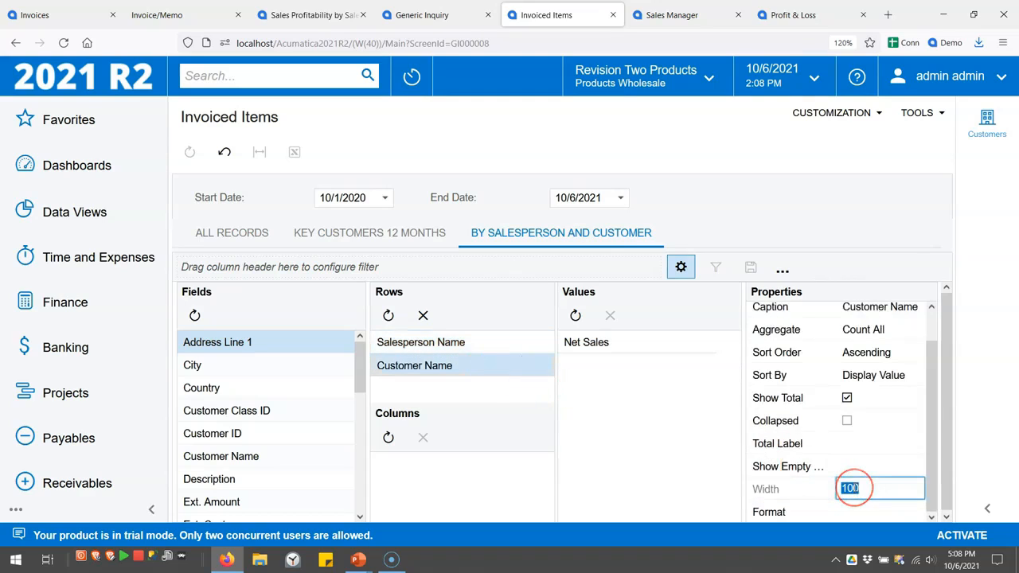
key(Return)
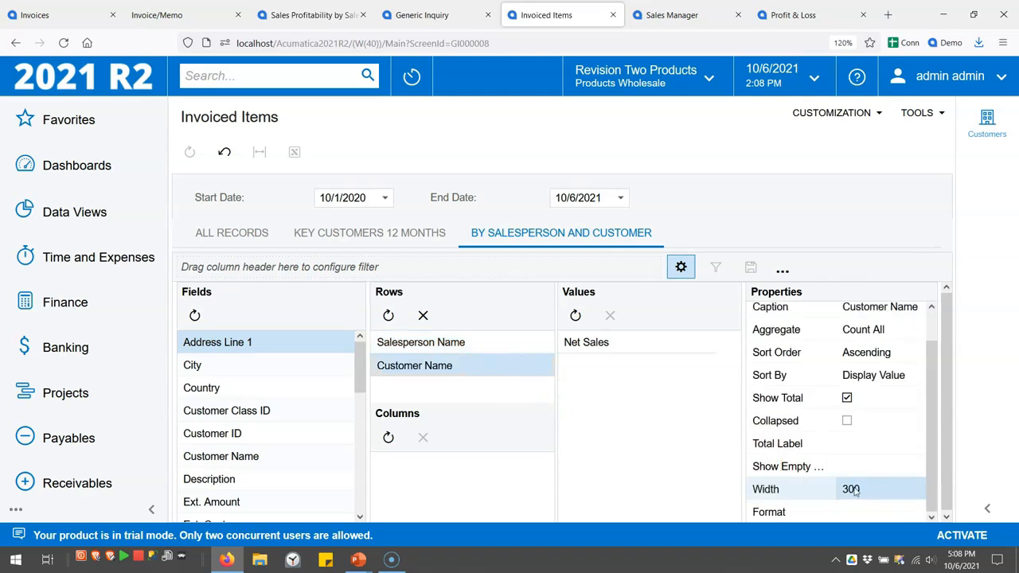
Close the pivot setup and expand a salesperson row to show customers totalling 2,377,121.00
click(681, 268)
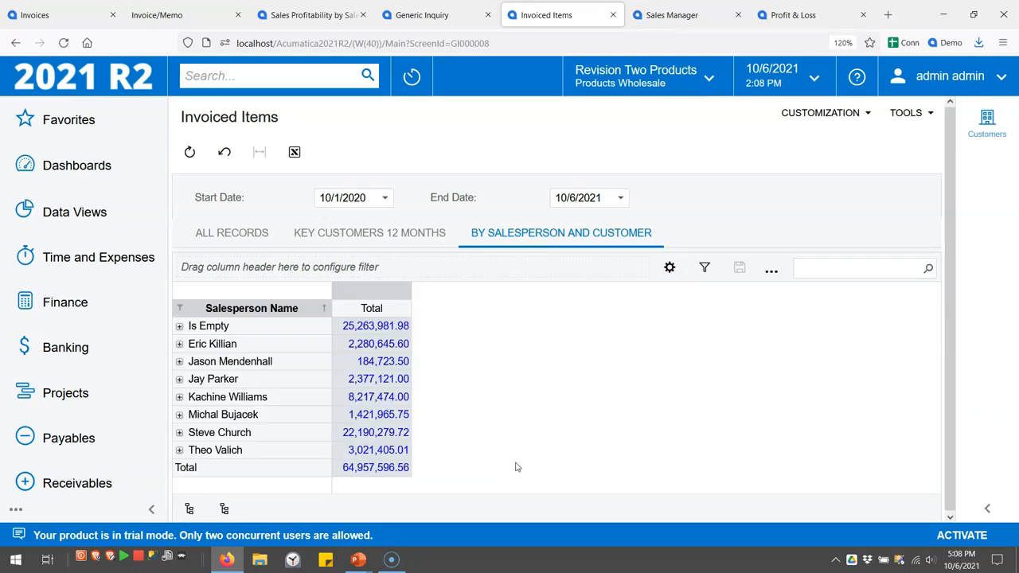
click(179, 363)
click(179, 364)
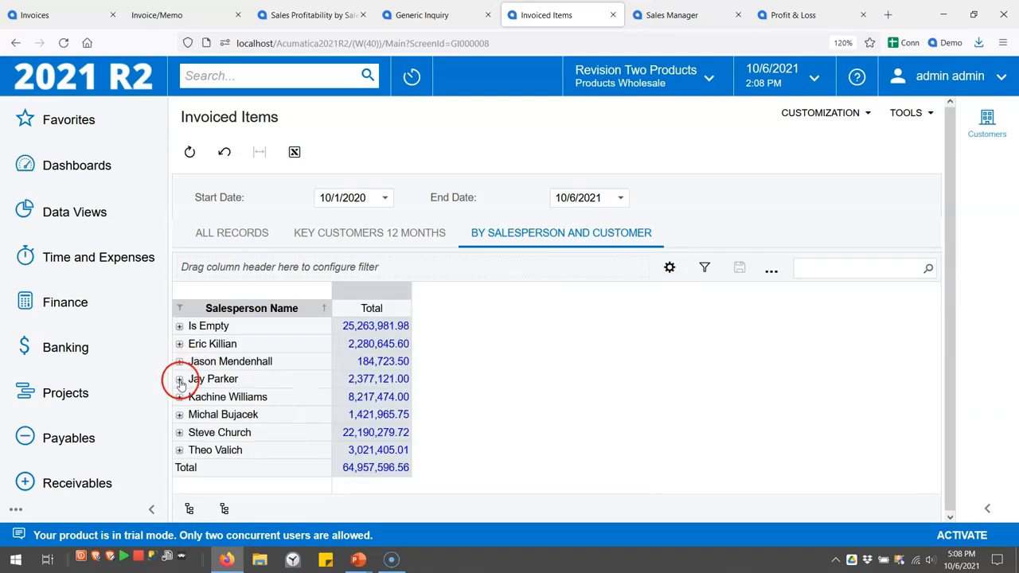
click(179, 379)
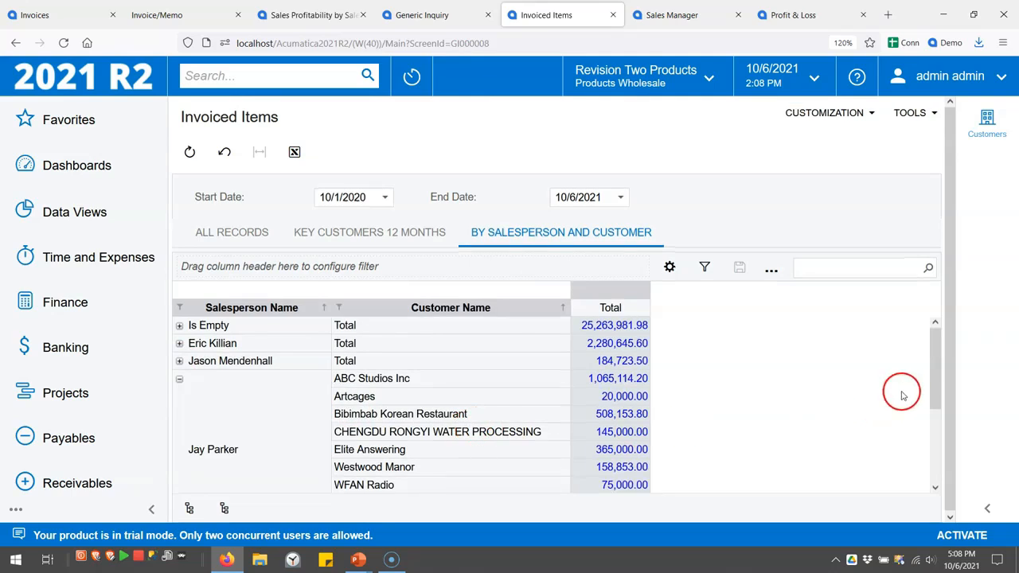
drag(933, 363, 935, 396)
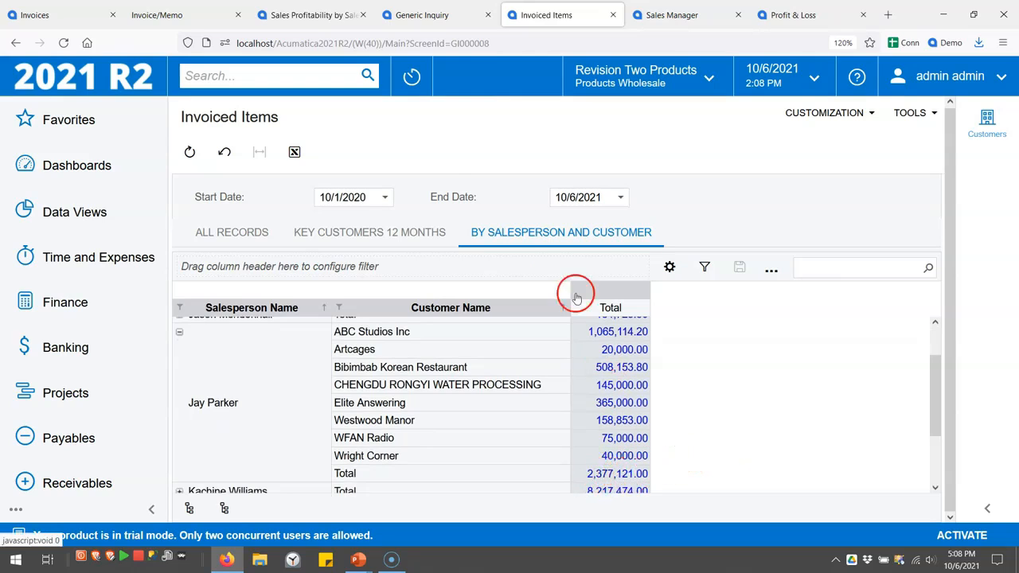
Run the Sales Profitability report, check SP0008's 2,377,121.00 net sales total, and return to the pivot
click(322, 16)
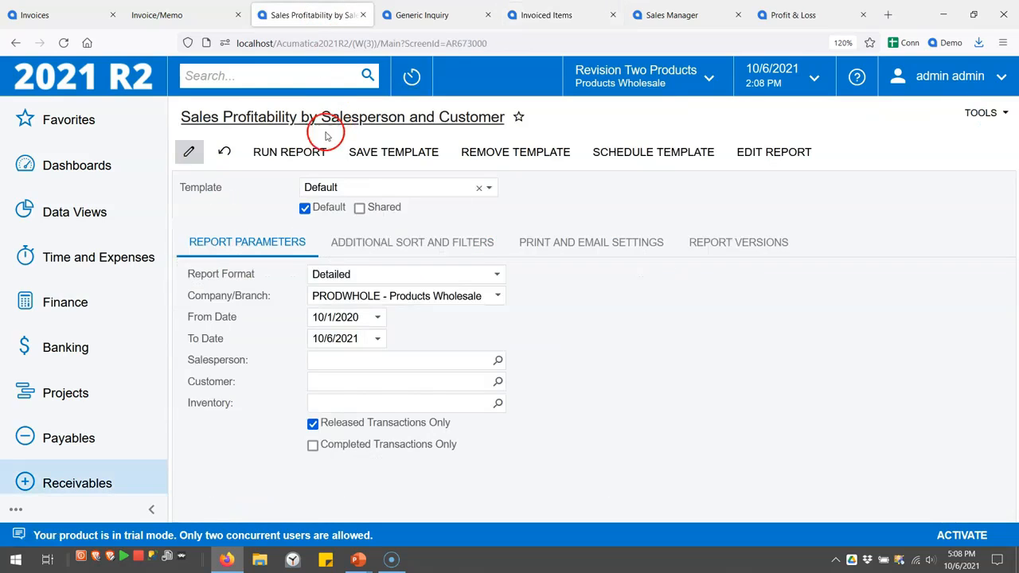
click(221, 152)
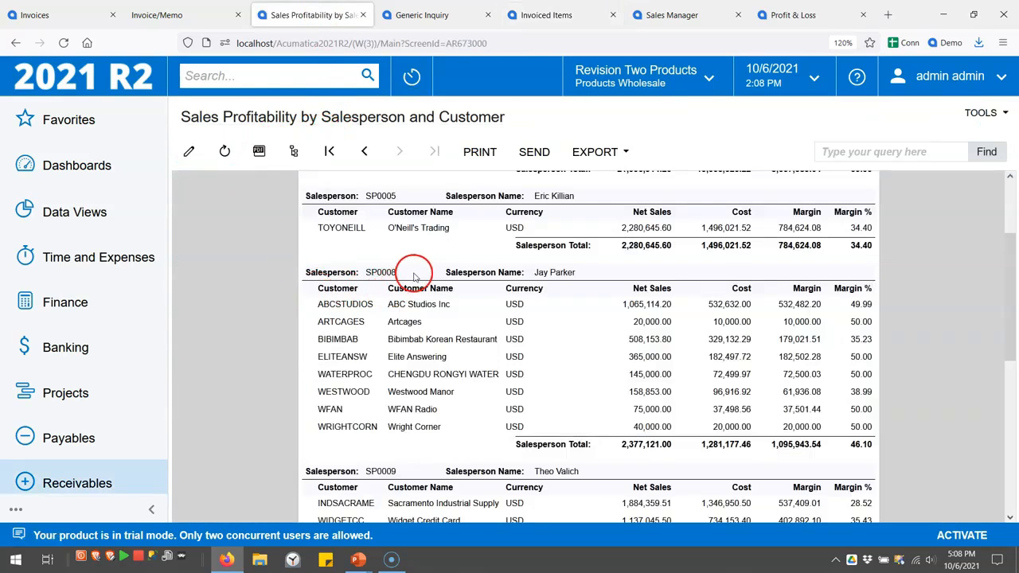
drag(618, 444, 677, 446)
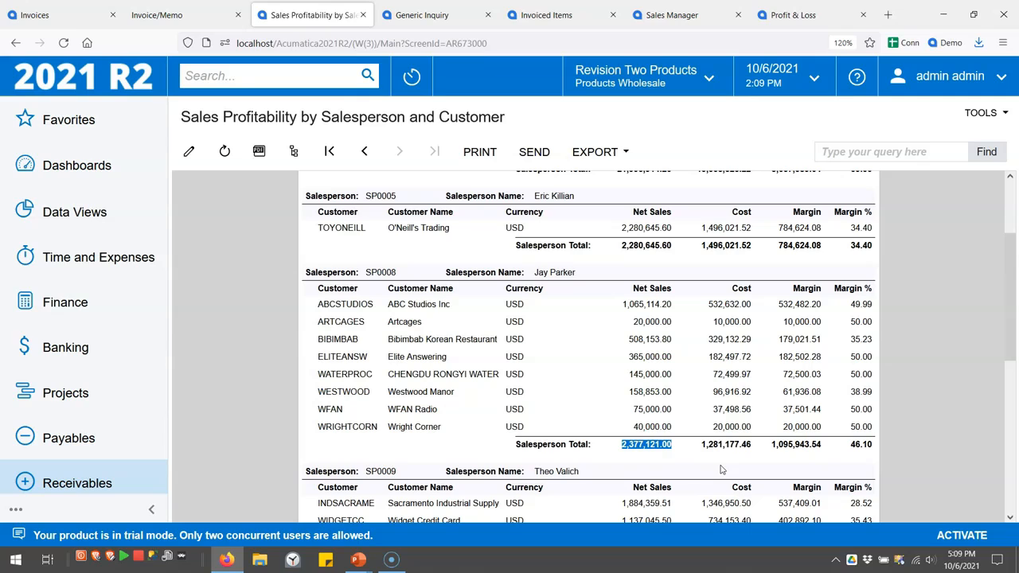
click(564, 24)
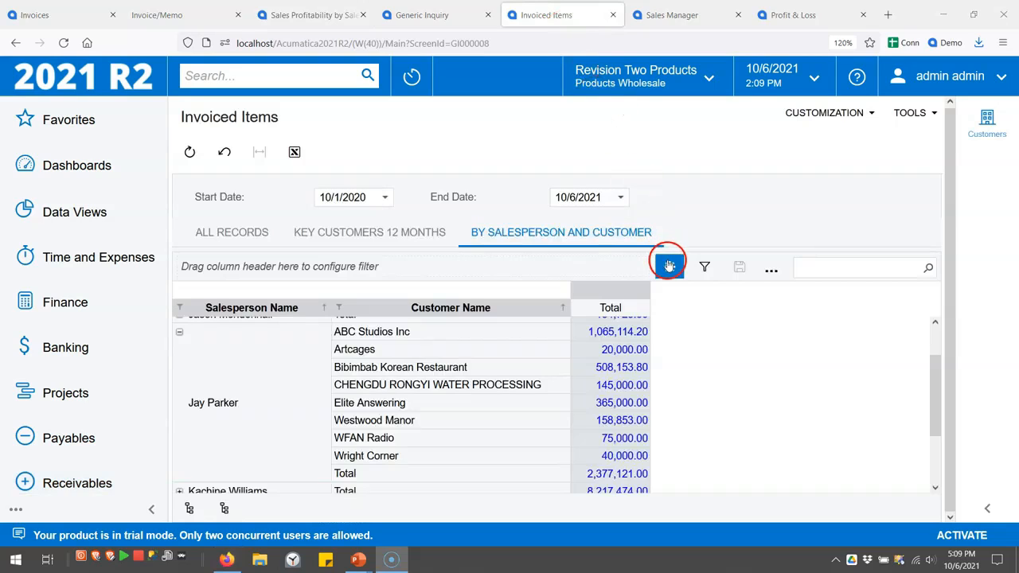
Open the pivot layout settings, then browse the Receivables workspace's sales profitability by customer report
click(669, 266)
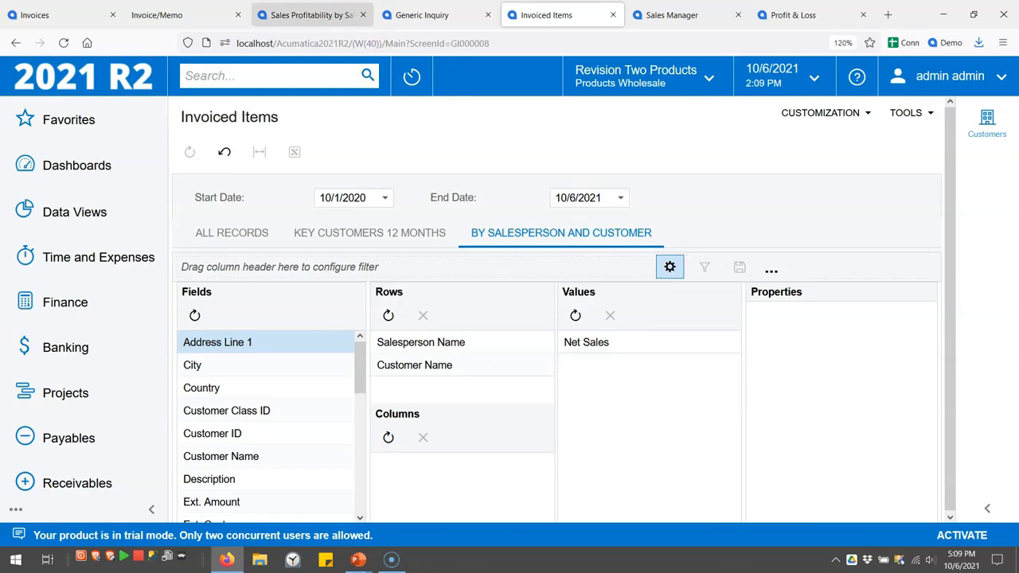
click(310, 15)
click(107, 483)
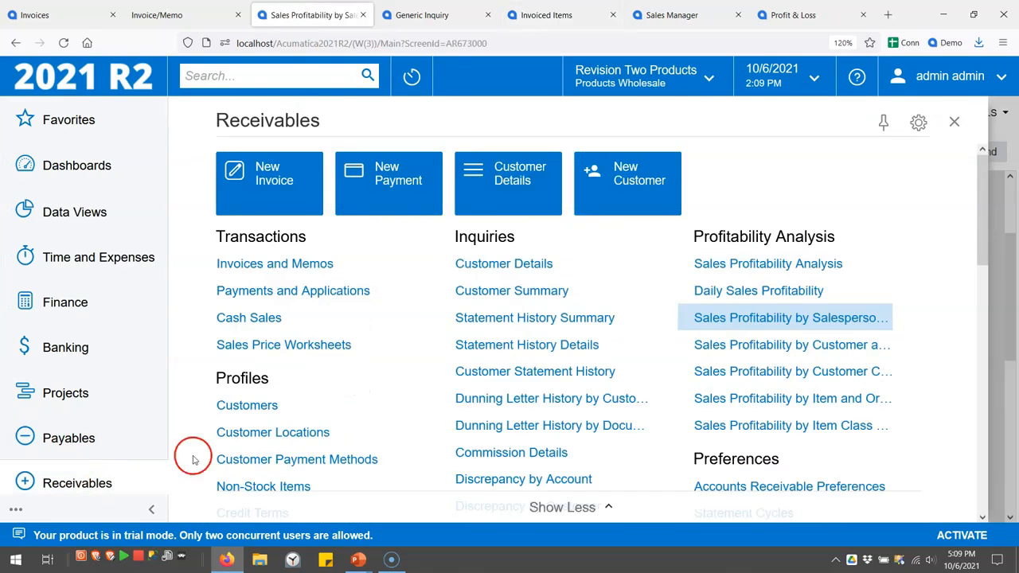
click(783, 350)
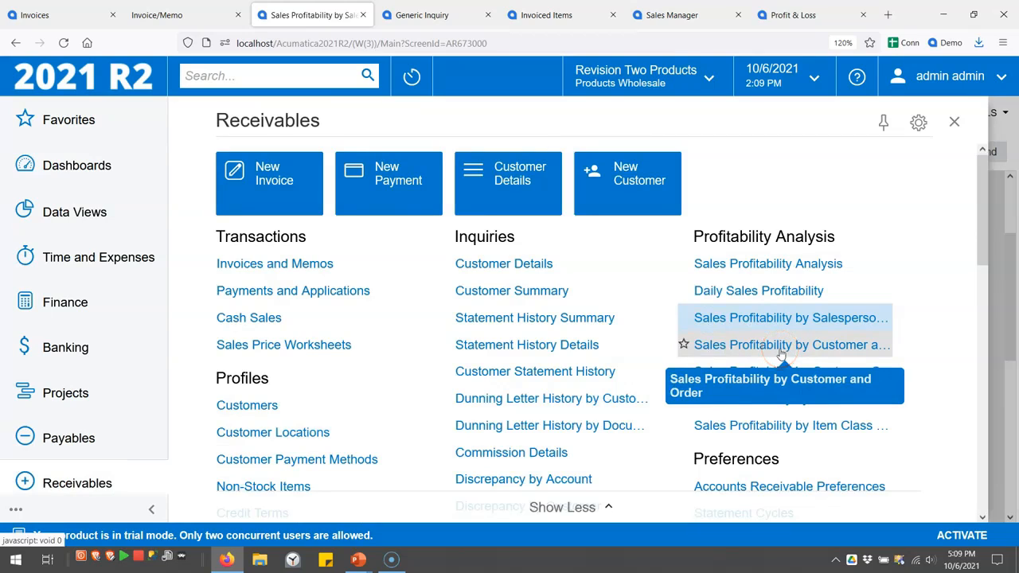
Return to the Invoiced Items pivot, close its layout settings, and reveal the Dashboards agenda item
click(560, 19)
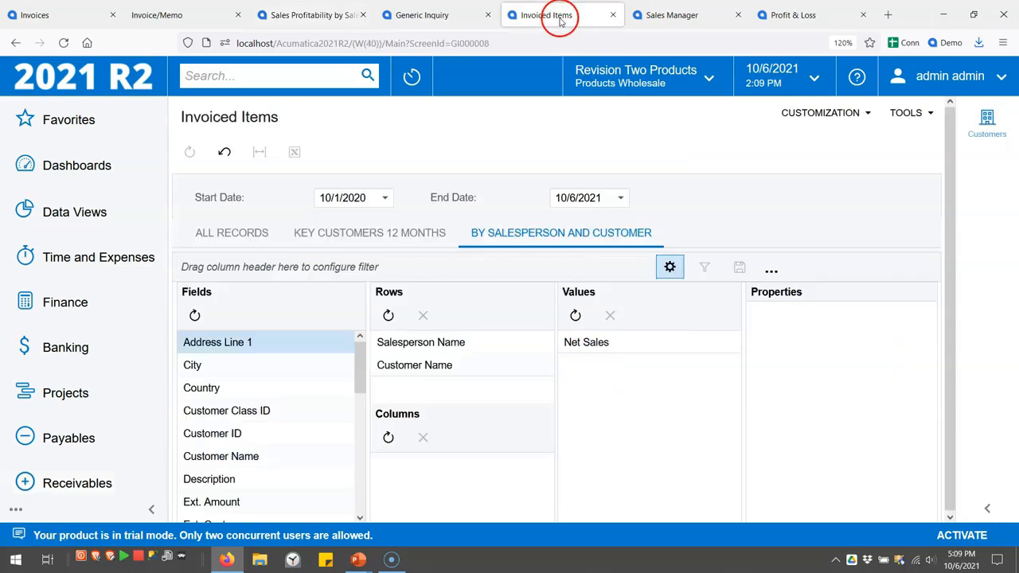
click(670, 267)
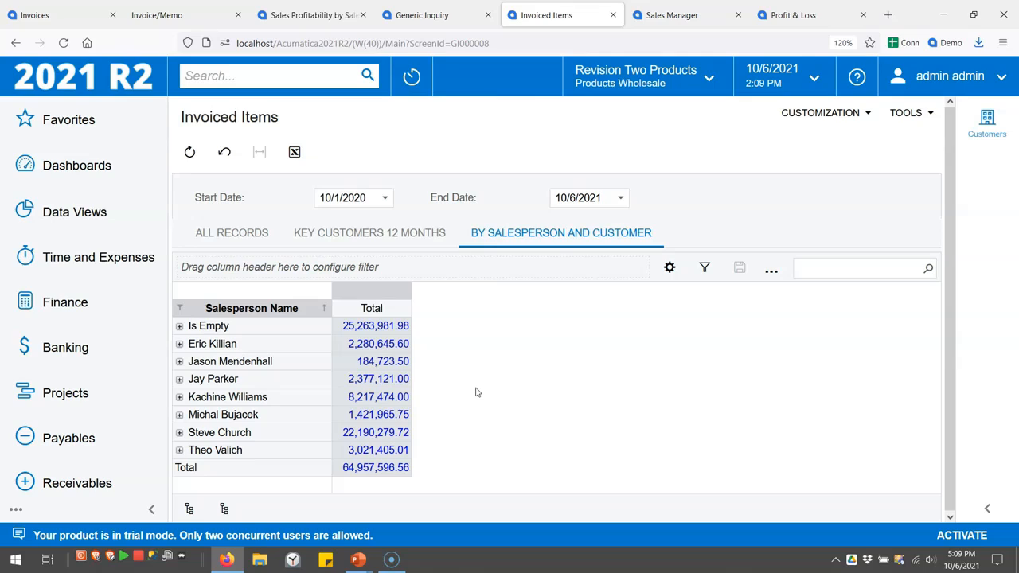
click(398, 433)
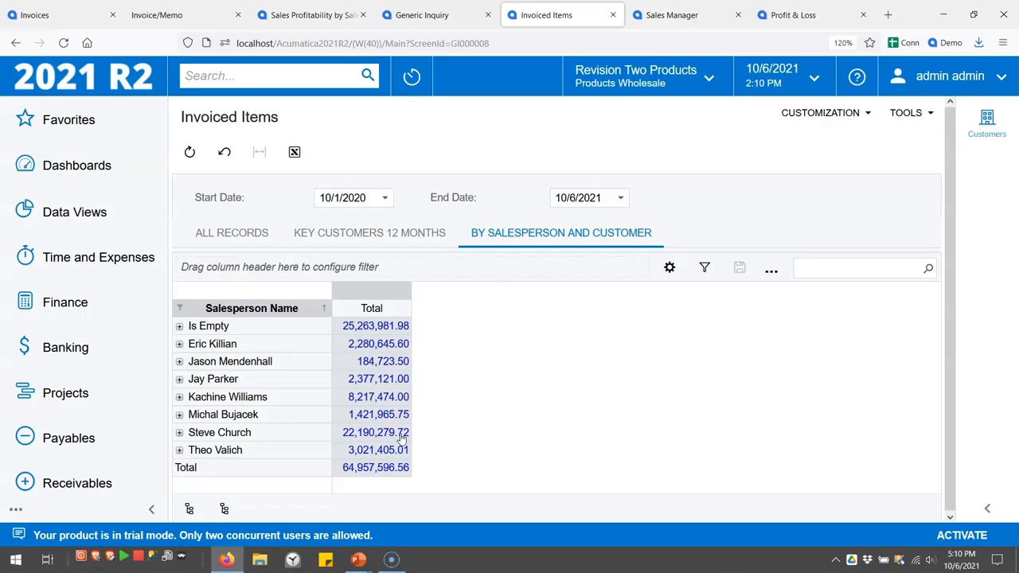
Switch back to the Sales Manager dashboard browser tab
click(676, 17)
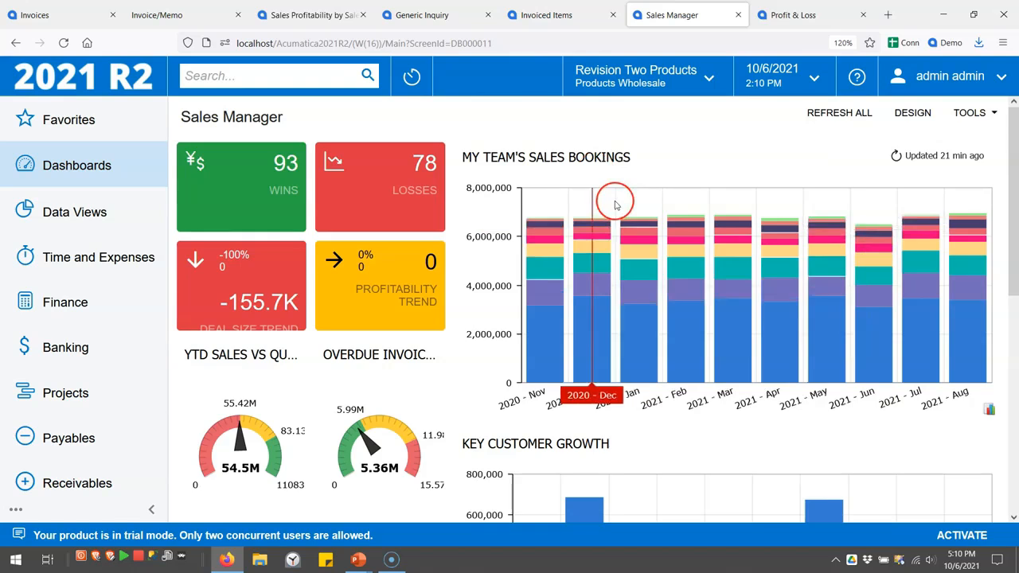
Put the Sales Manager dashboard in design mode and start a new Pivot Table widget
scroll(618, 199, down, 3)
scroll(615, 205, down, 2)
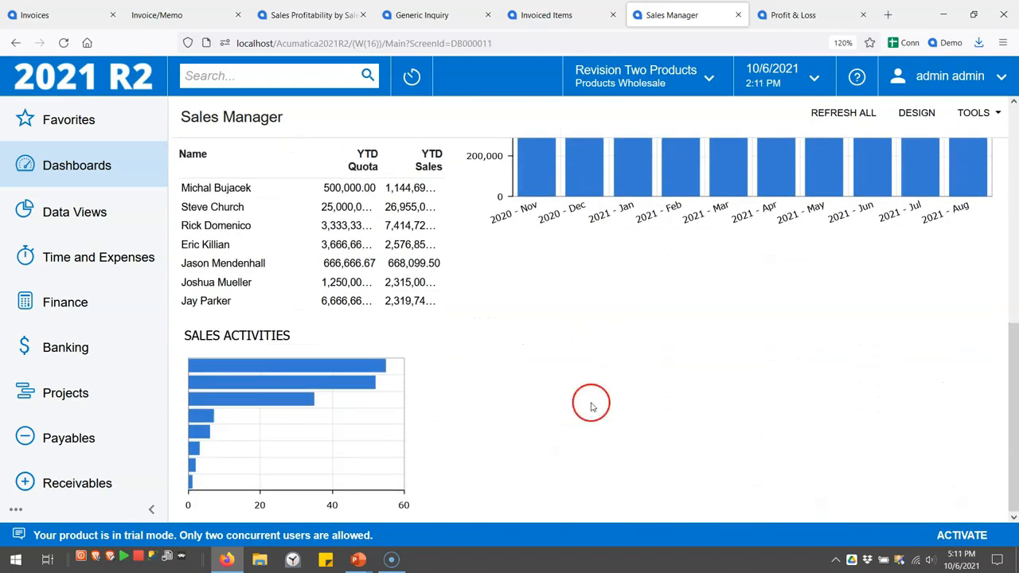
click(917, 113)
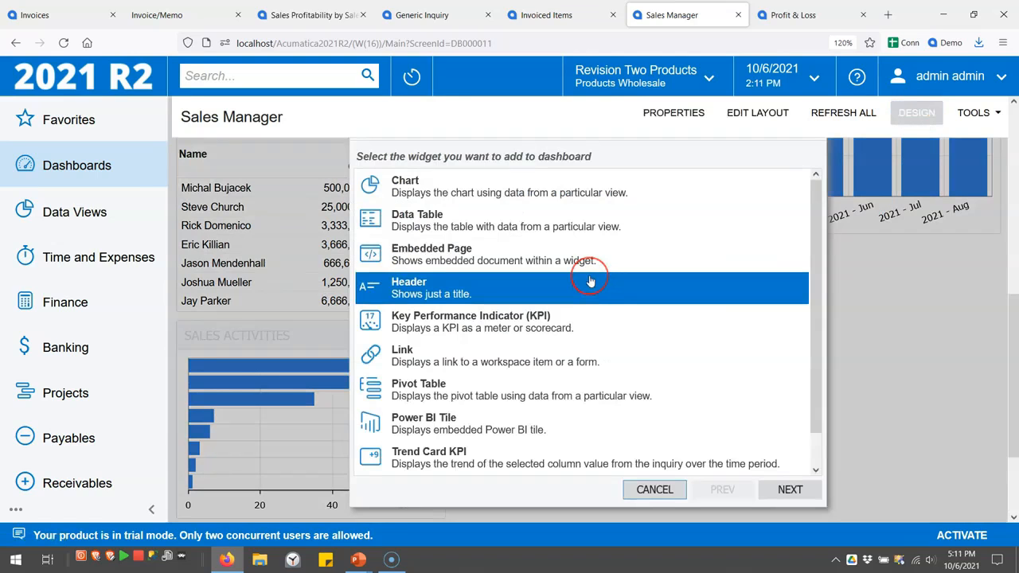
click(587, 358)
click(589, 394)
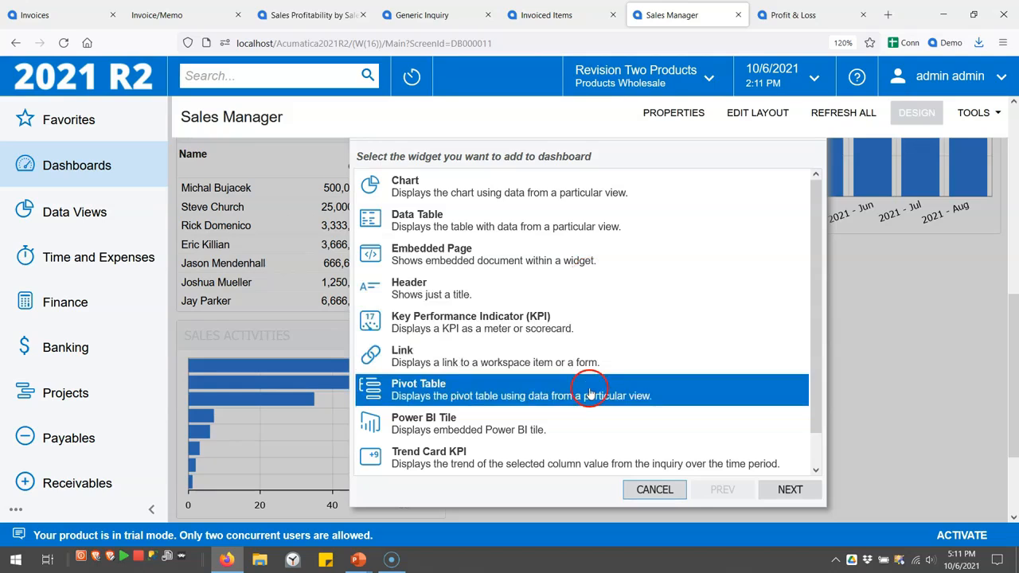
click(786, 487)
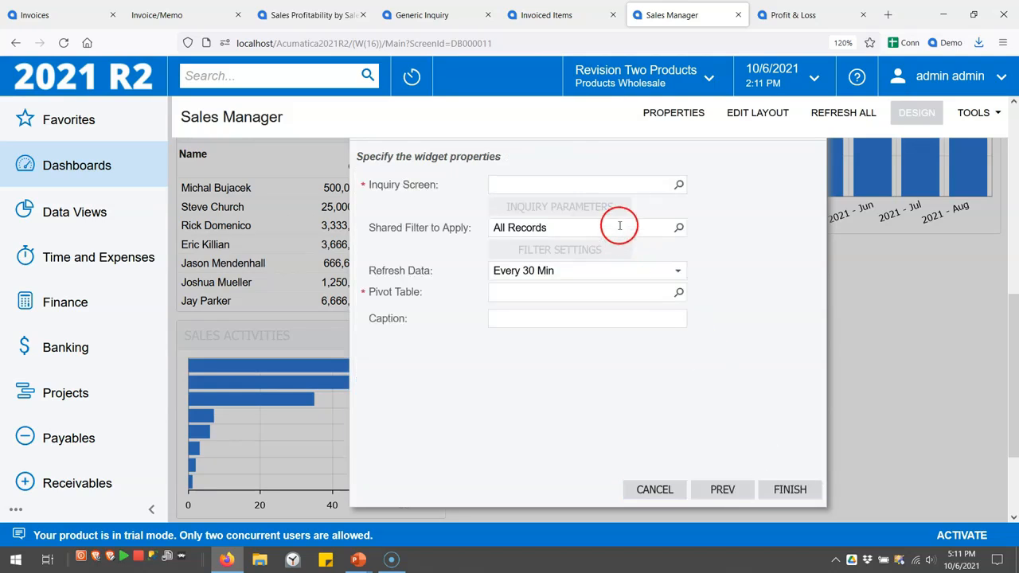
Base the widget on Invoiced Items and Invoiced Items Pivot, caption it 'Sales by Salesperson and Customer', and finish
click(679, 187)
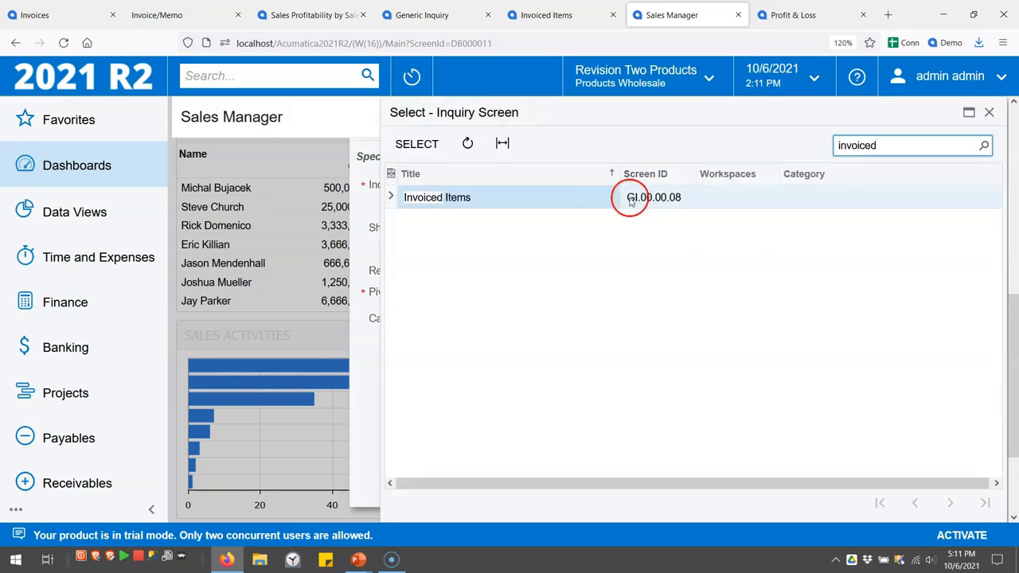
double_click(581, 198)
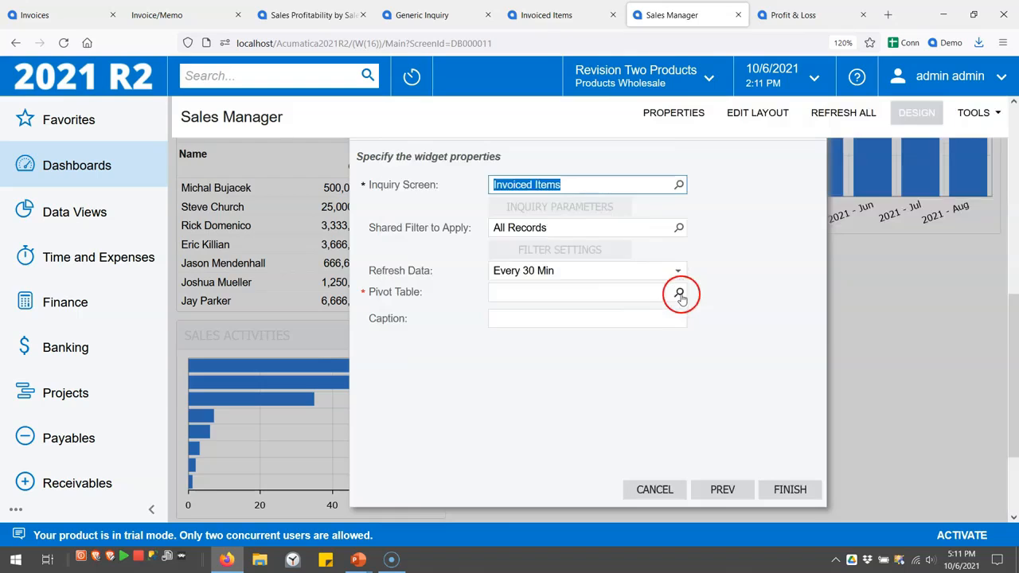
click(681, 295)
click(740, 222)
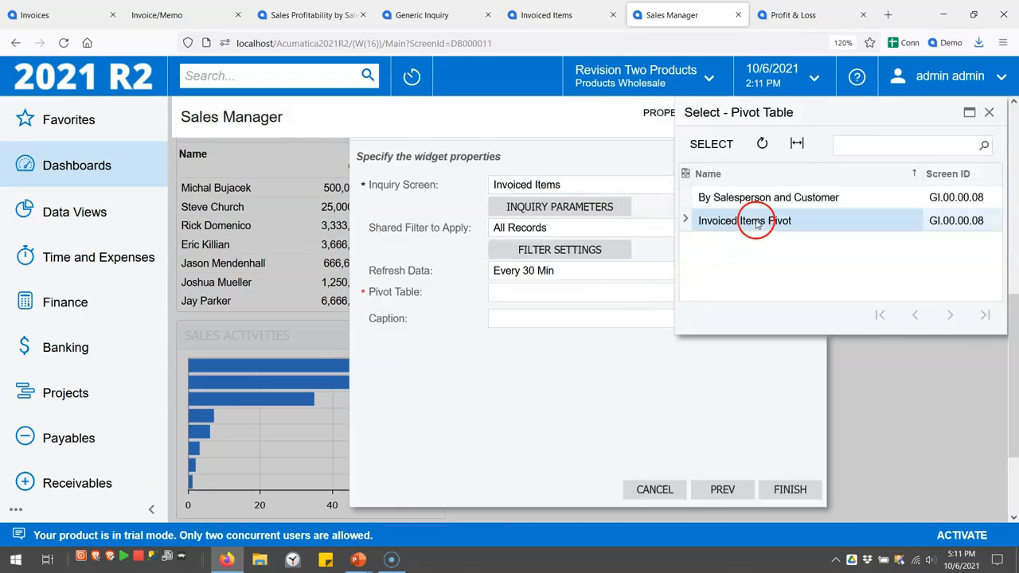
double_click(755, 223)
click(591, 317)
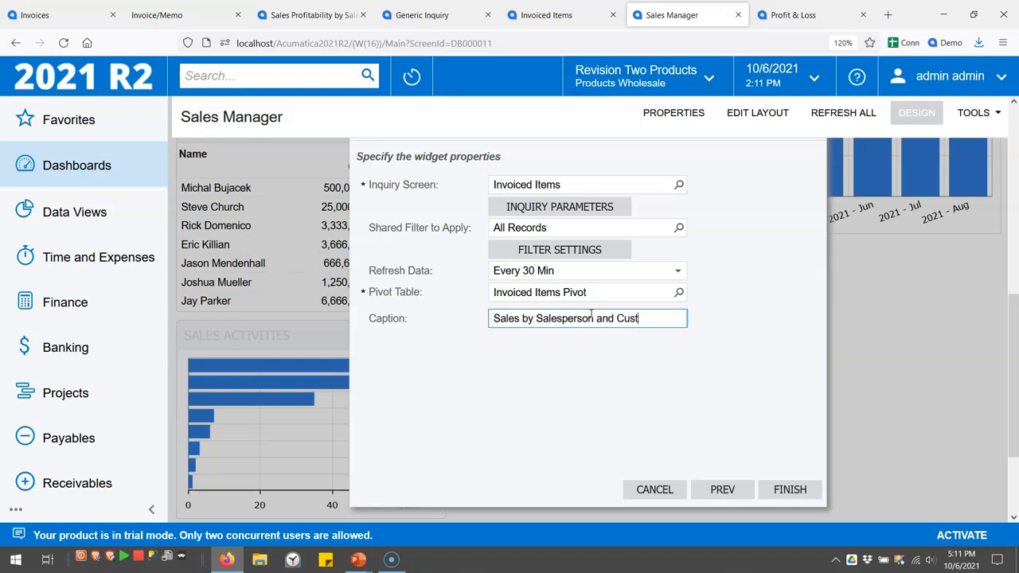
click(791, 488)
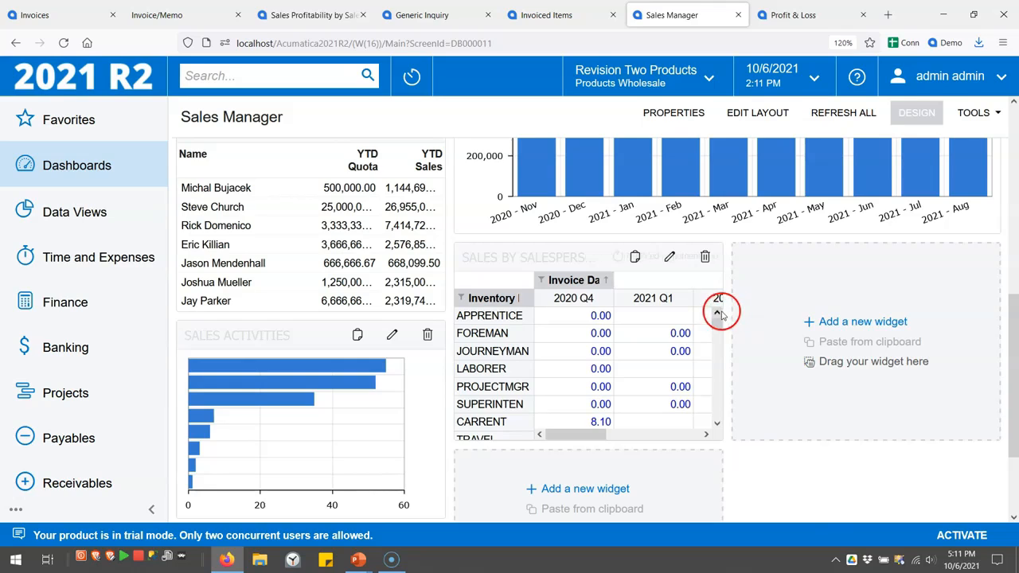
Switch the new widget's pivot table to By Salesperson and Customer and save it
drag(725, 317, 887, 319)
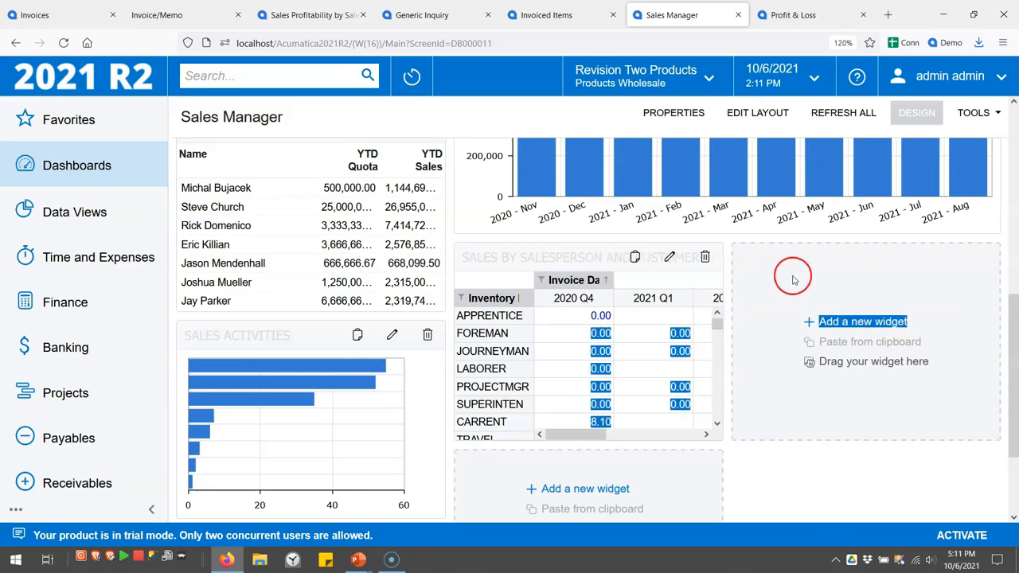
click(671, 259)
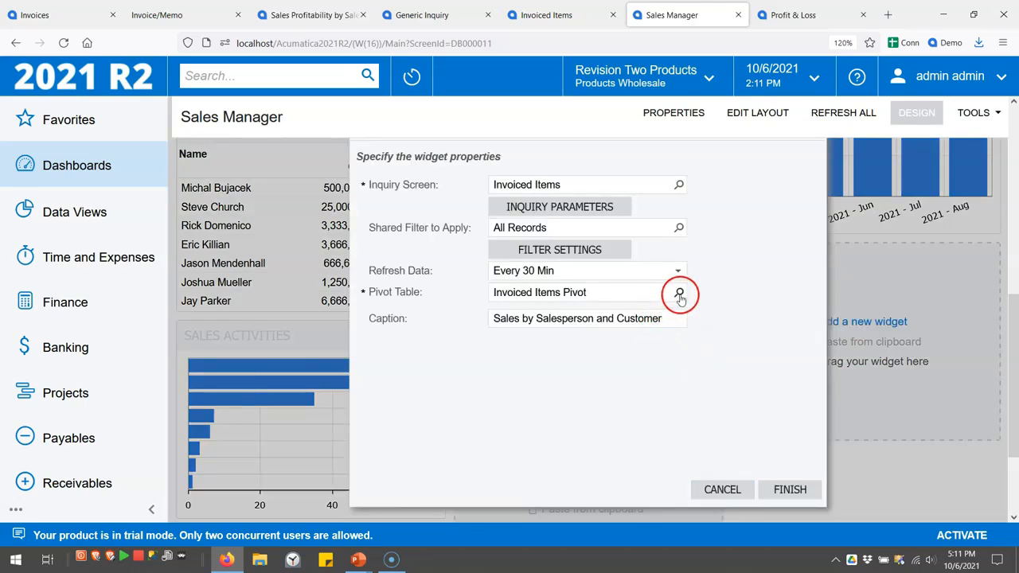
click(676, 293)
double_click(755, 197)
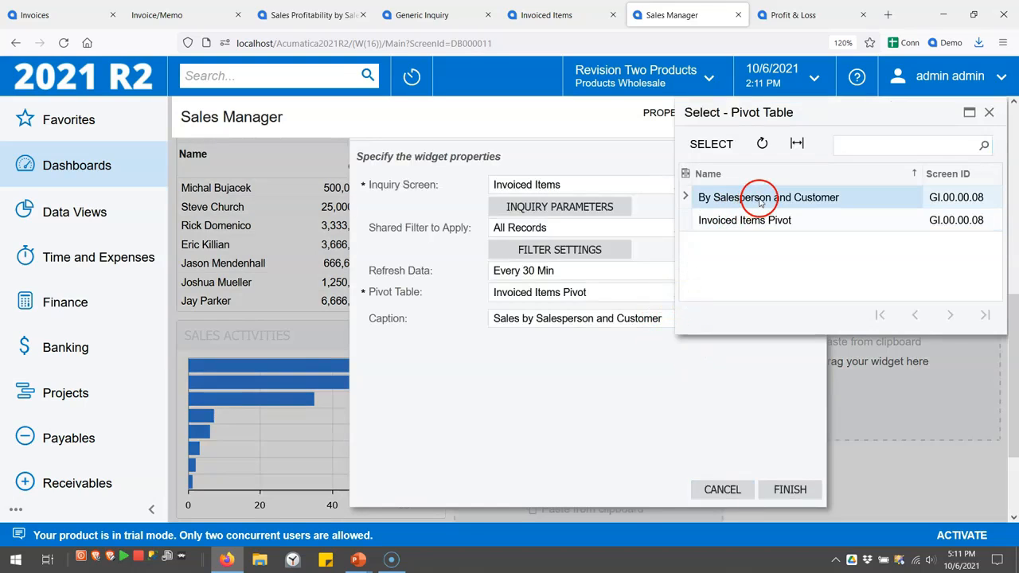
click(788, 485)
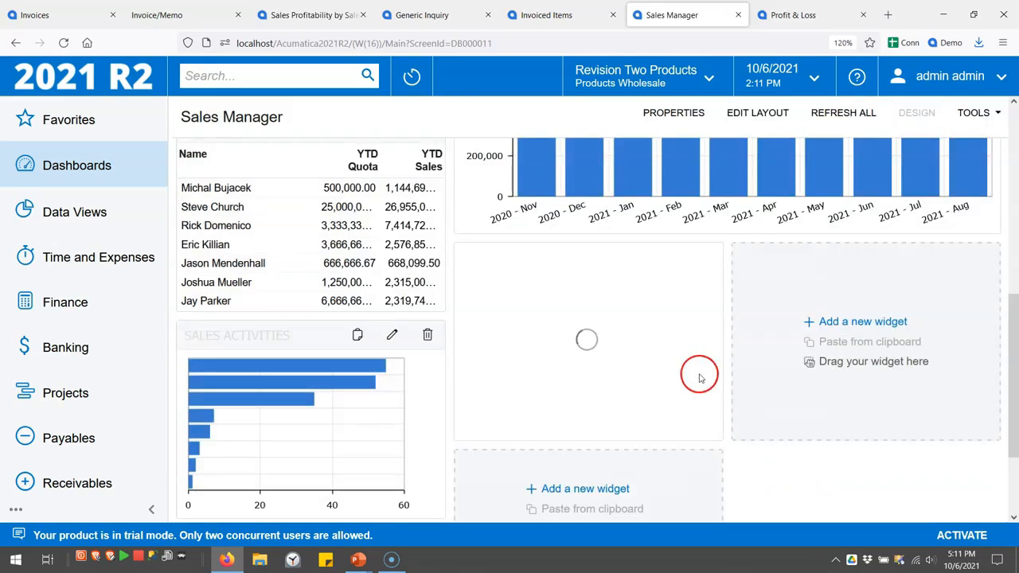
Widen and heighten the sales widget, then leave design mode
drag(722, 338, 984, 344)
drag(890, 438, 891, 509)
click(916, 113)
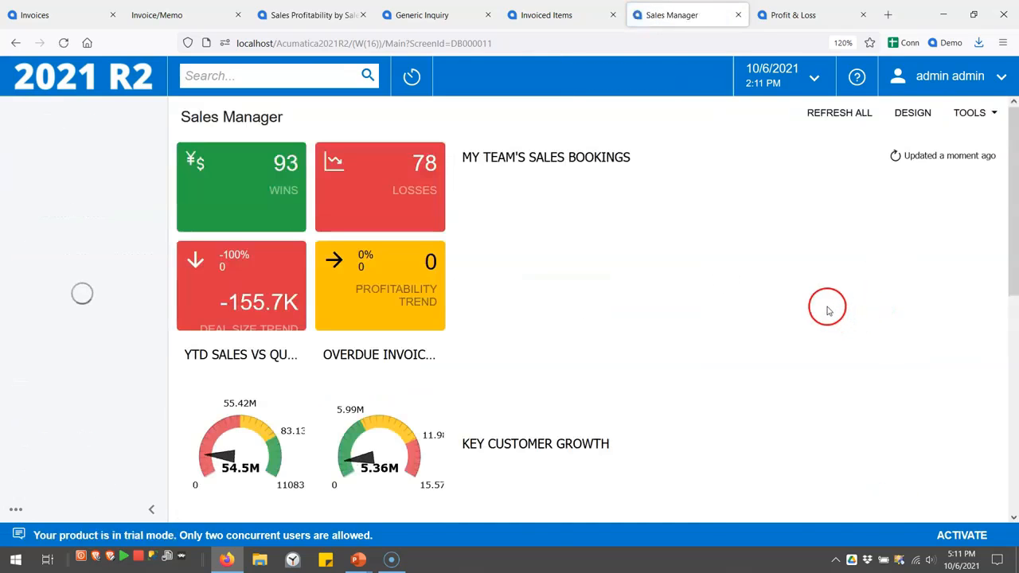
Expand one salesperson in the pivot widget to list their customers
scroll(816, 314, down, 3)
scroll(814, 319, down, 1)
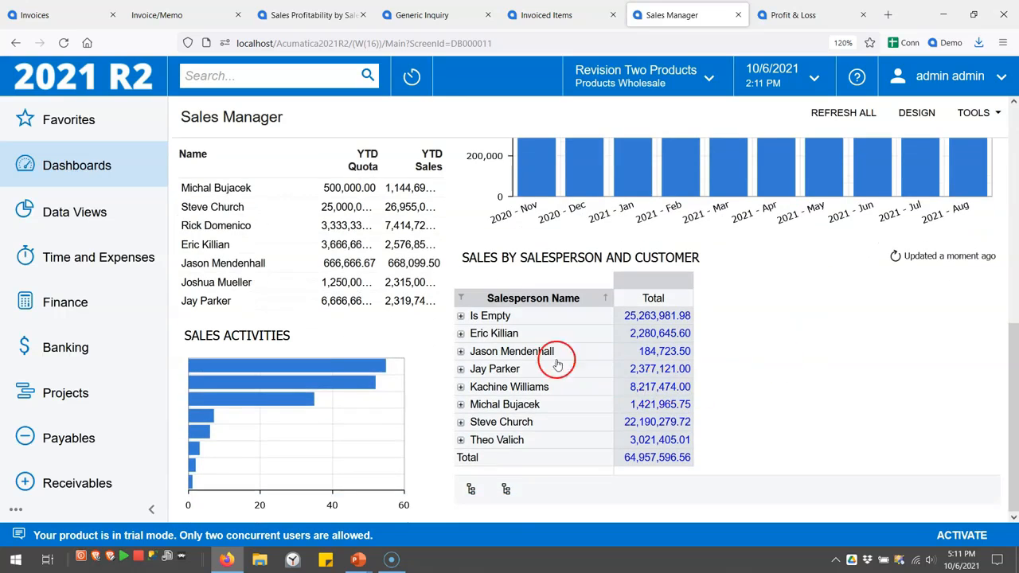
click(460, 370)
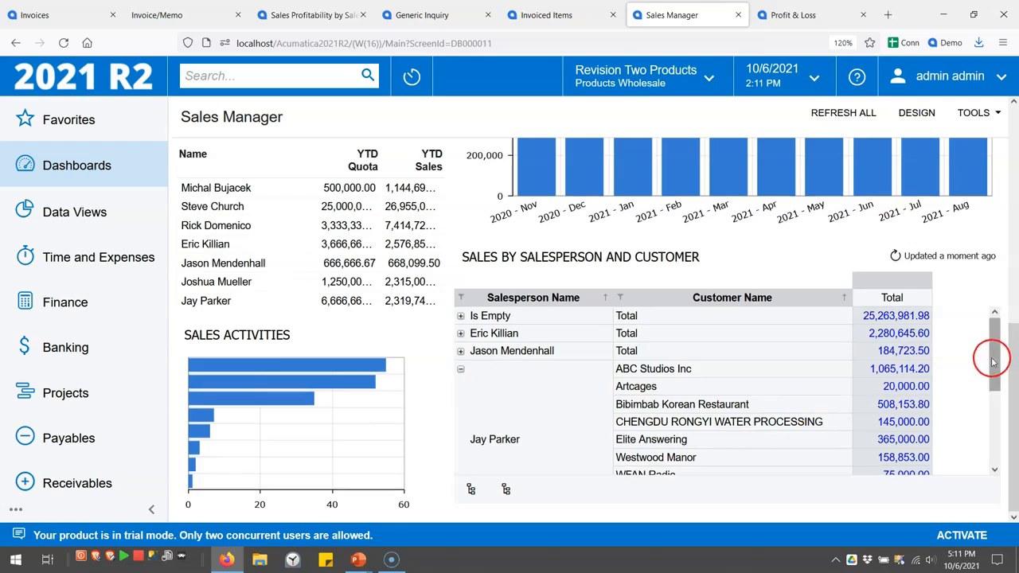
drag(993, 362, 993, 382)
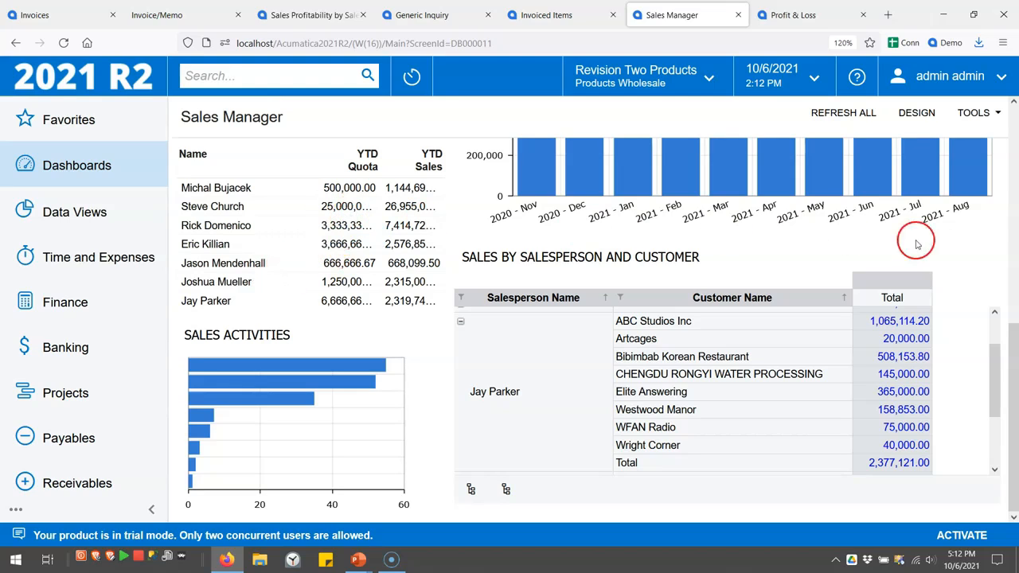
Collapse the pivot to salesperson totals (64,957,596.56) and return the dashboard to design mode
click(964, 285)
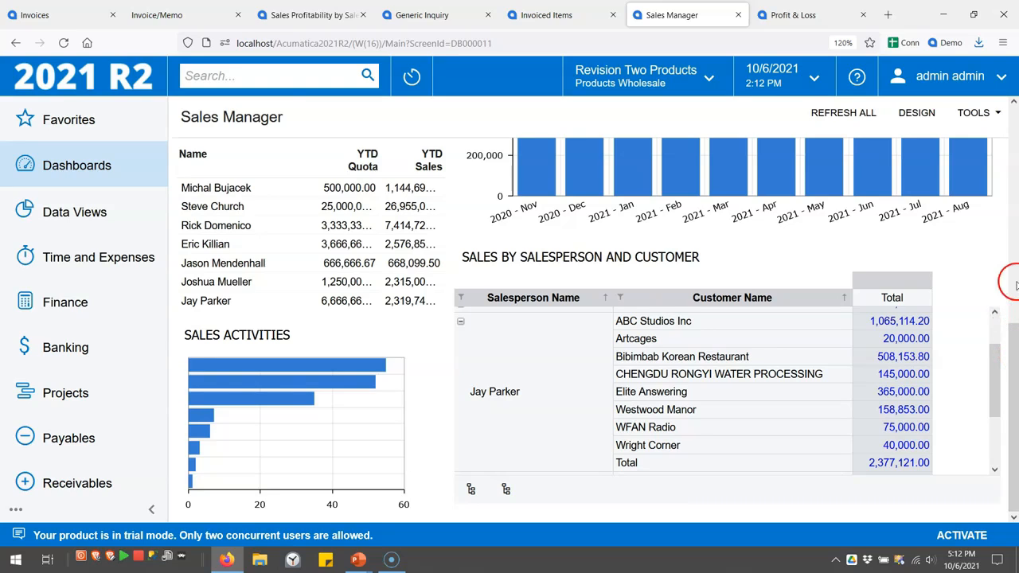
click(461, 322)
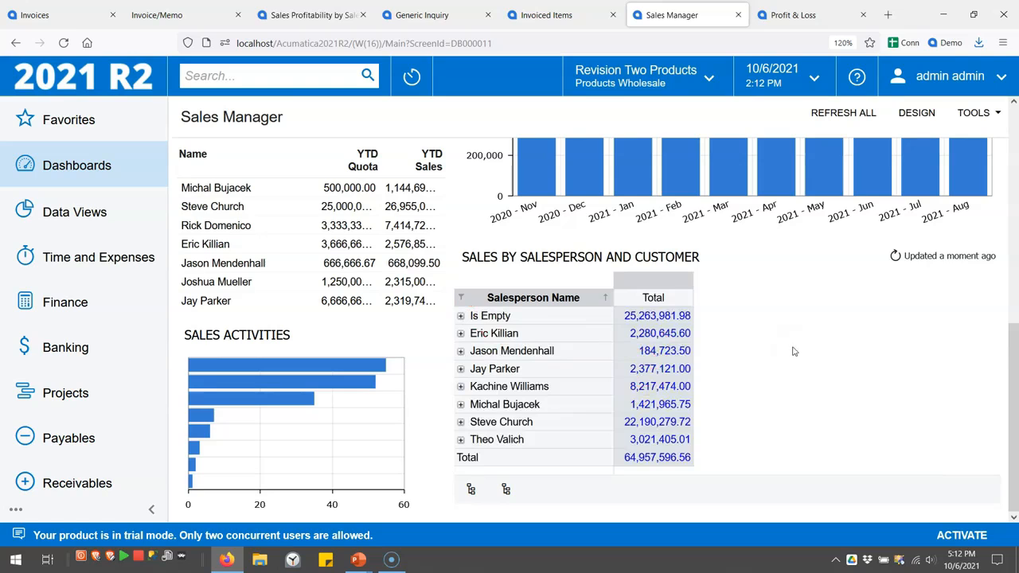
click(917, 113)
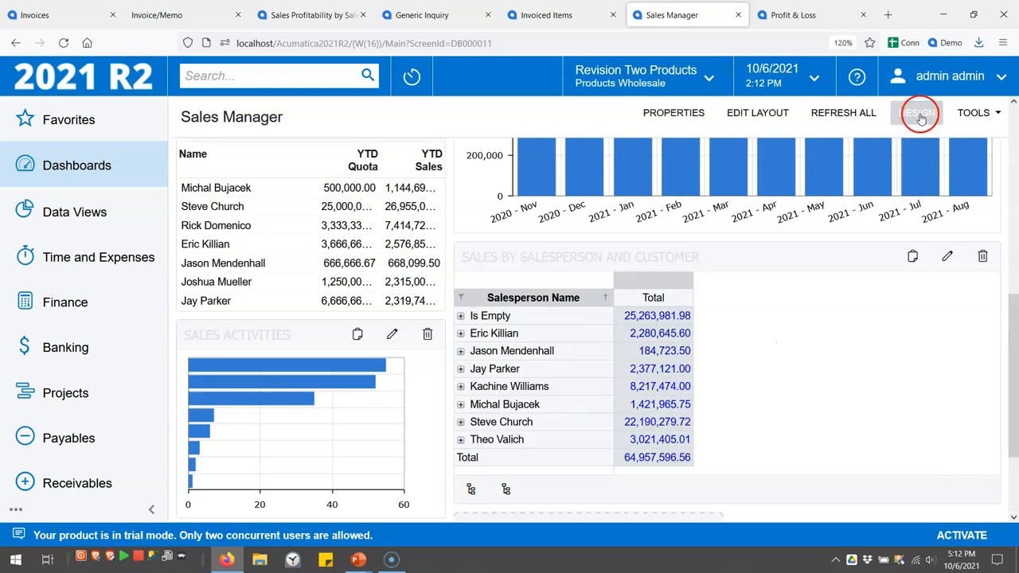
Add a Chart widget in the empty slot with Invoiced Items as its inquiry screen
scroll(863, 360, down, 3)
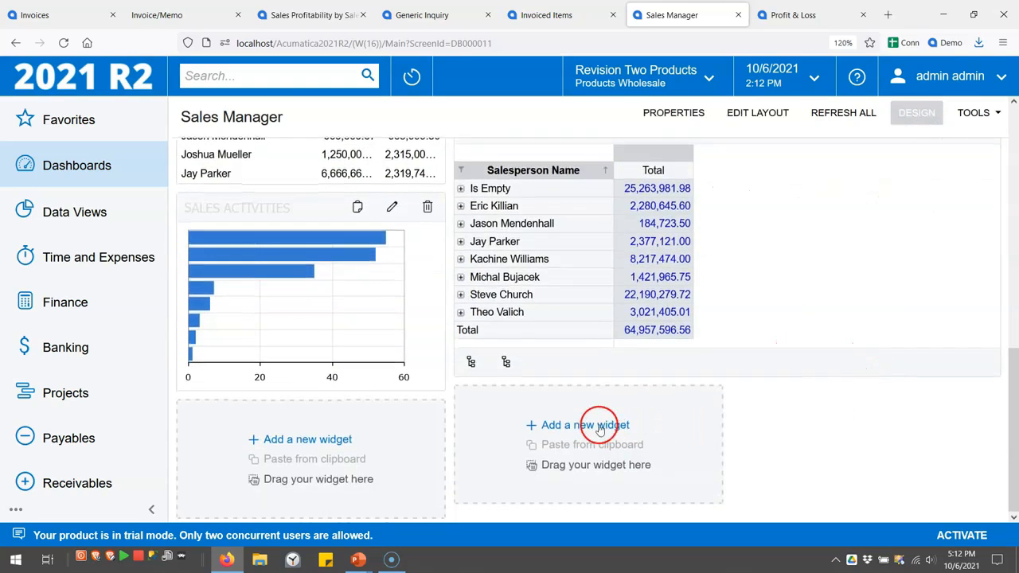
click(598, 427)
click(451, 190)
click(790, 489)
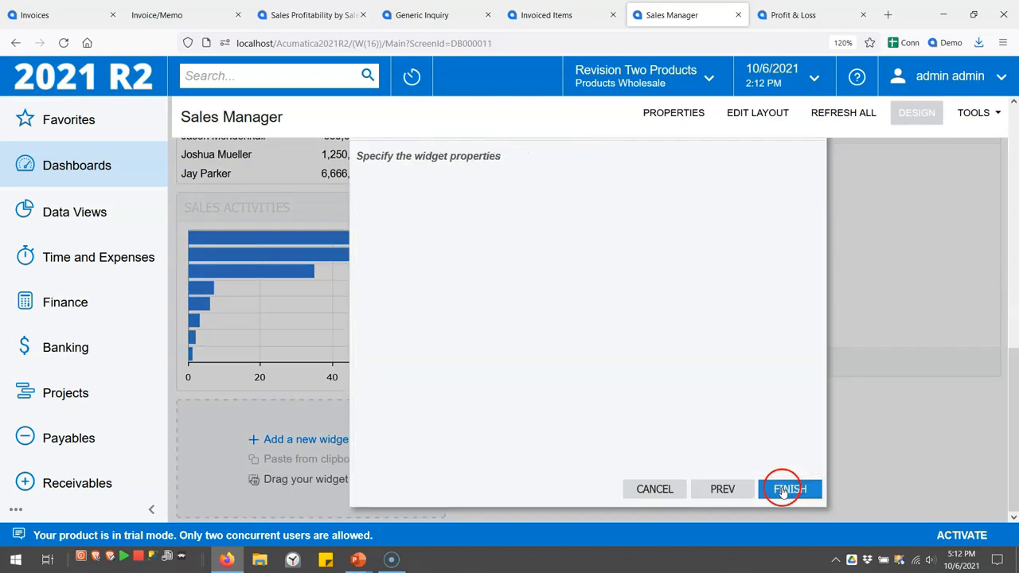
click(678, 185)
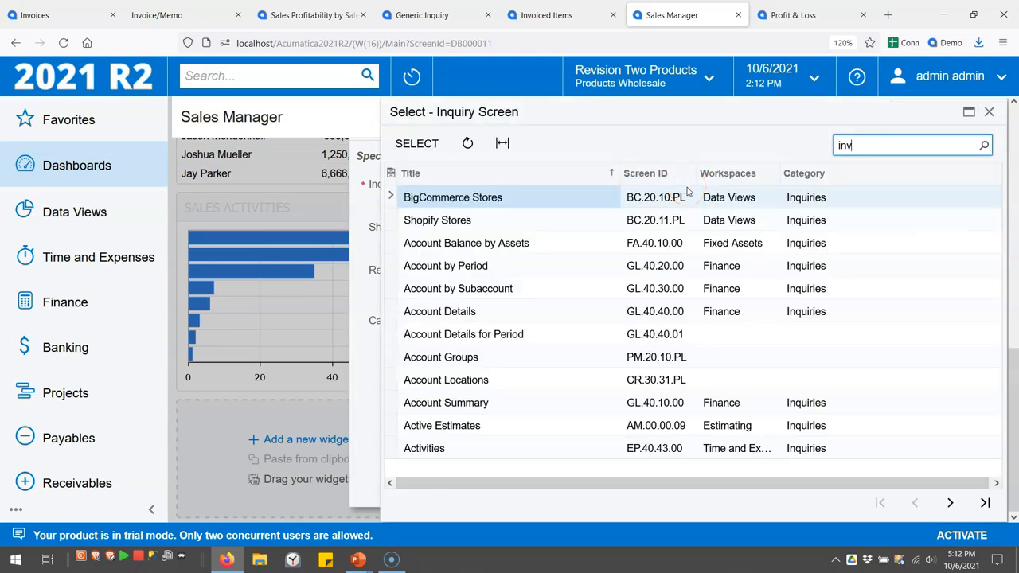
text(invoiced i)
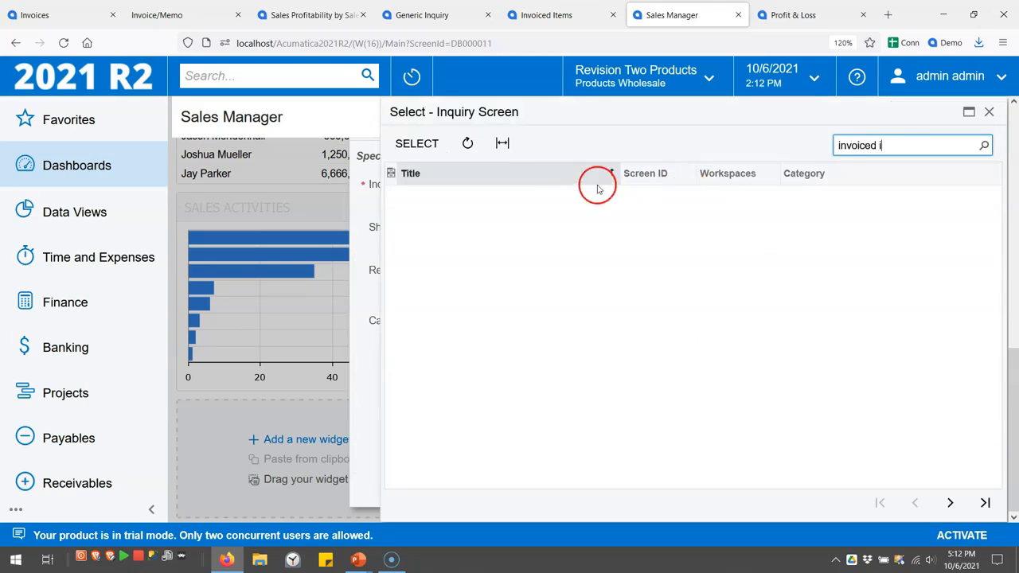
double_click(567, 198)
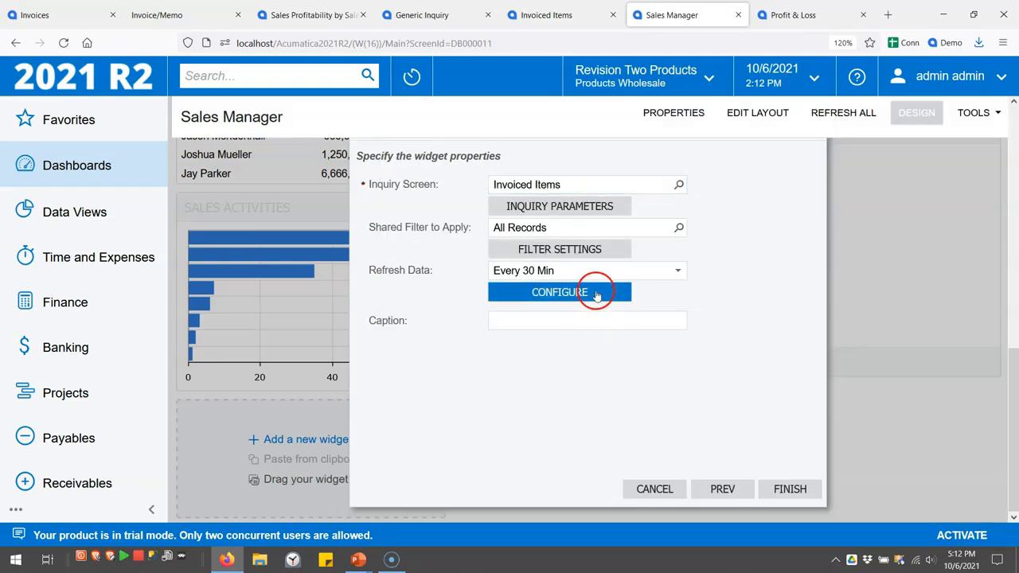
click(596, 292)
Make it a Bar chart by Salesperson Name, top 5 plus a sum of other entries
click(615, 242)
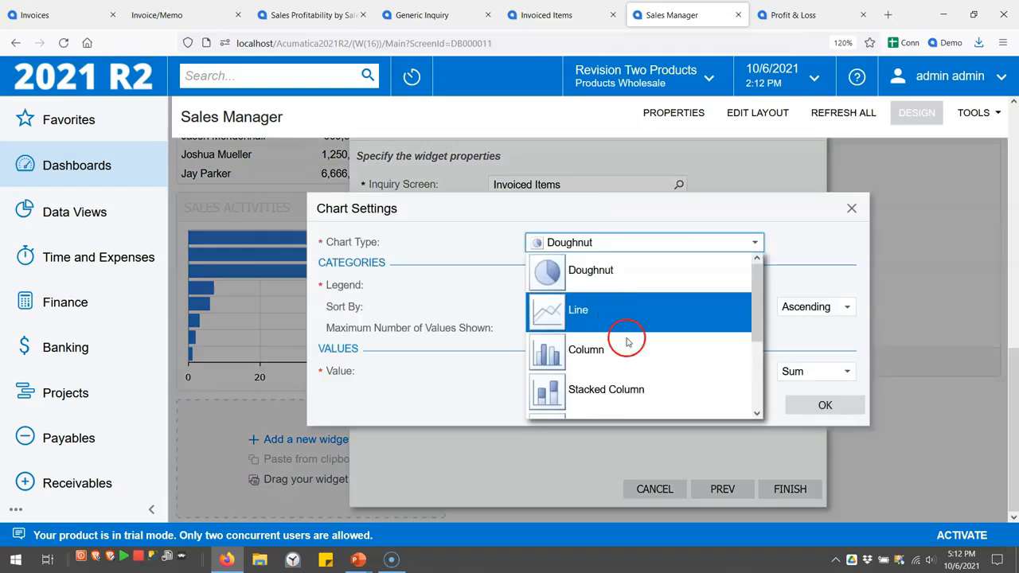
scroll(626, 336, down, 2)
click(633, 364)
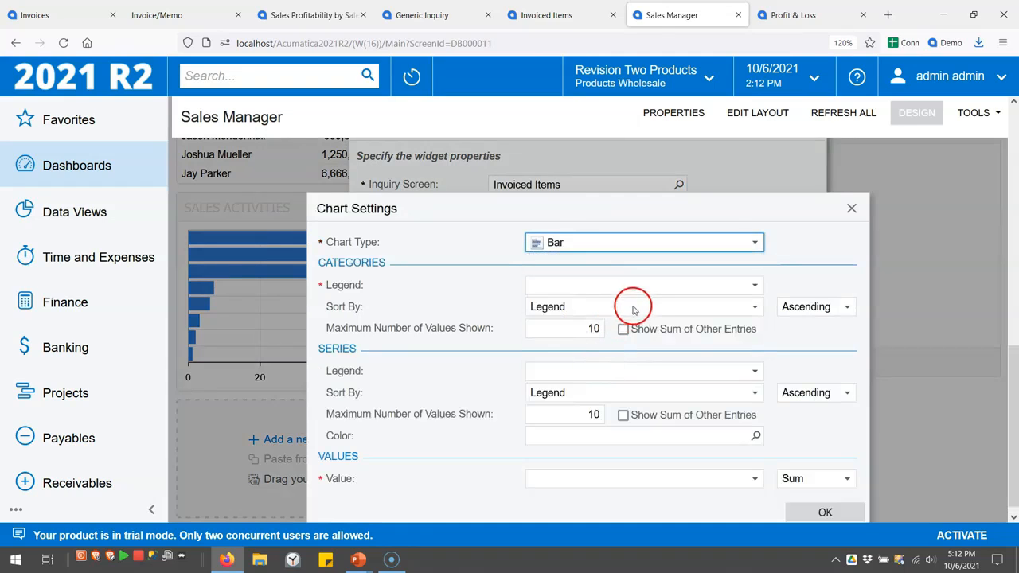
click(756, 287)
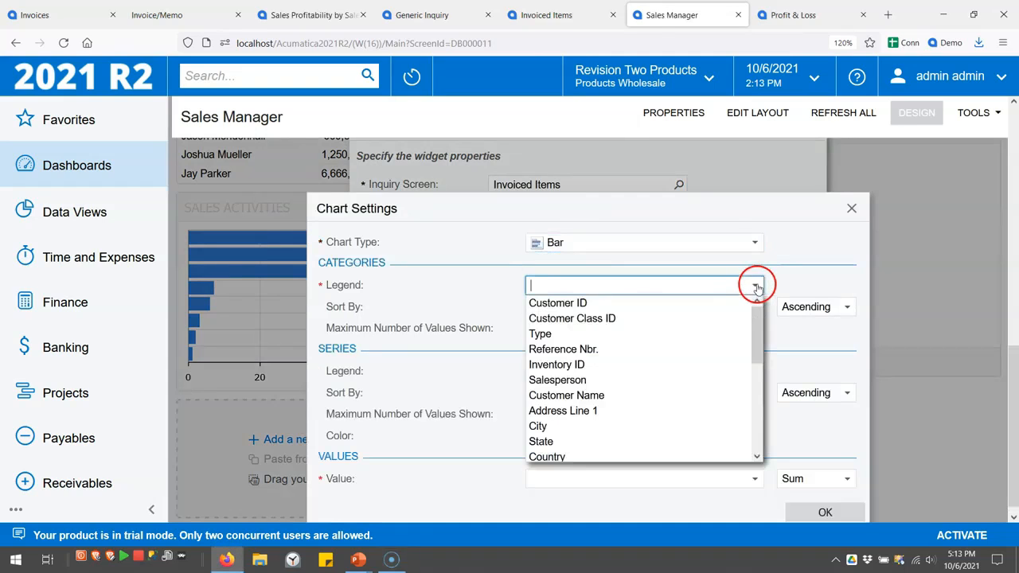
scroll(605, 409, down, 5)
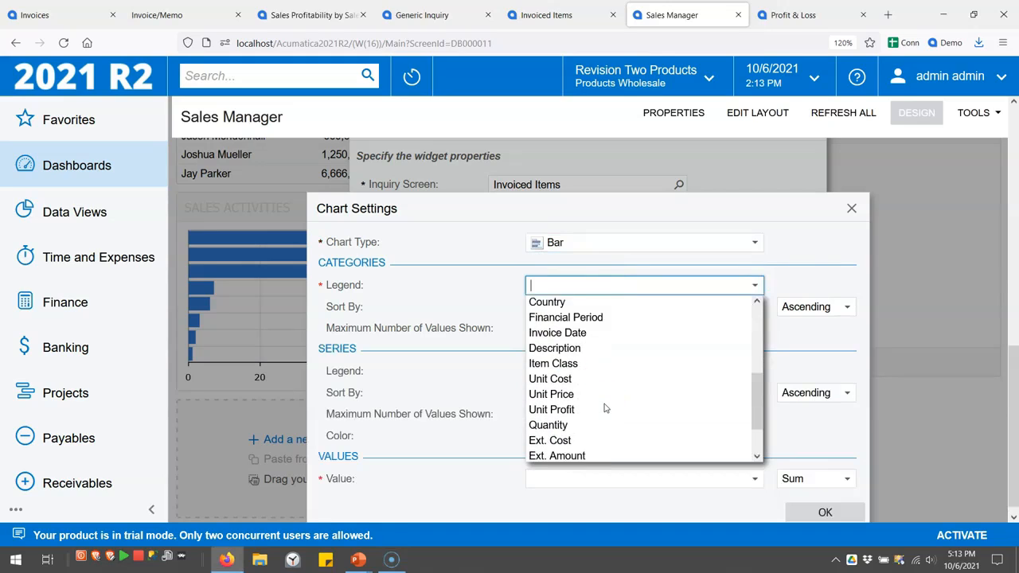
click(587, 442)
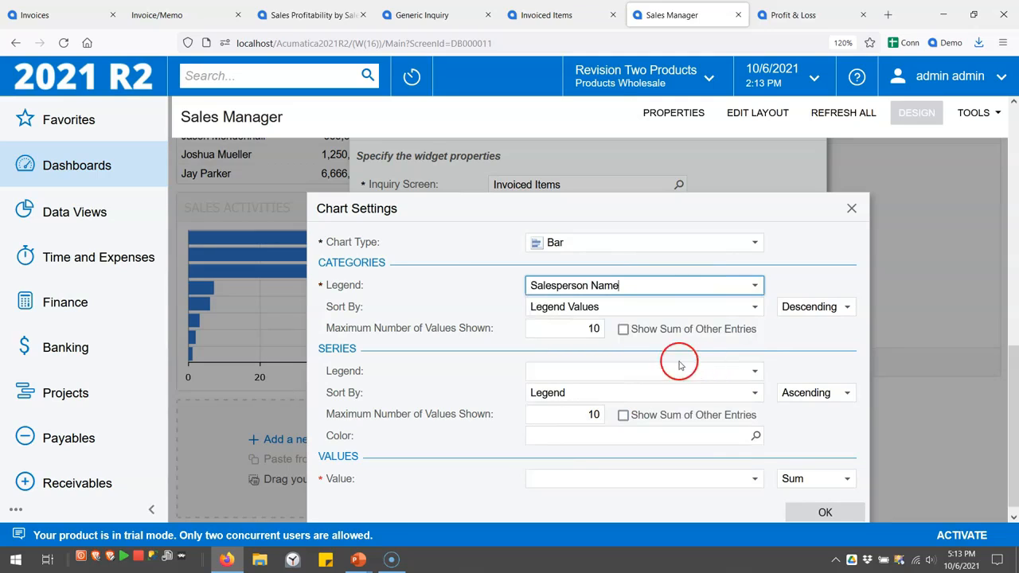
click(597, 328)
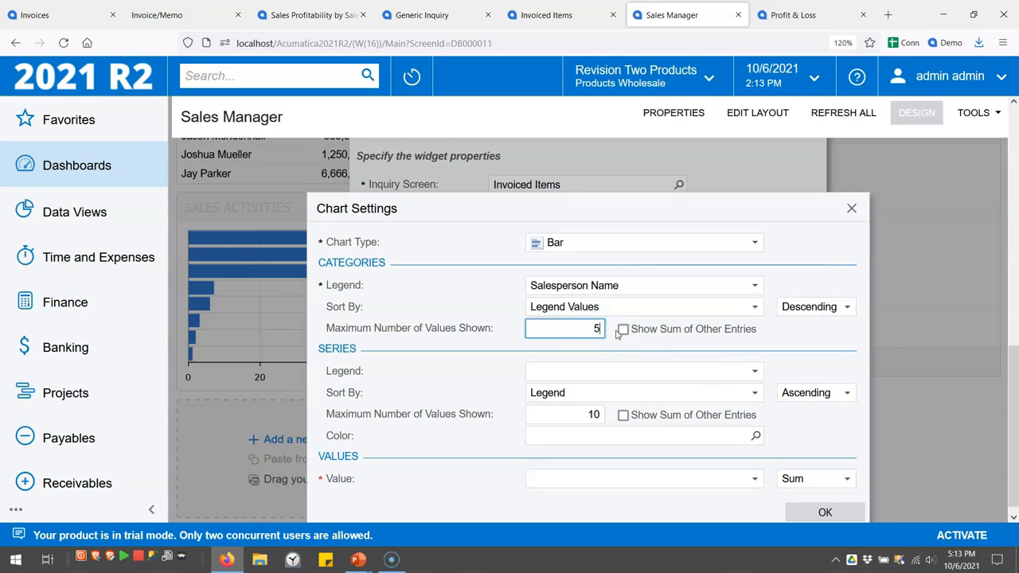
click(623, 329)
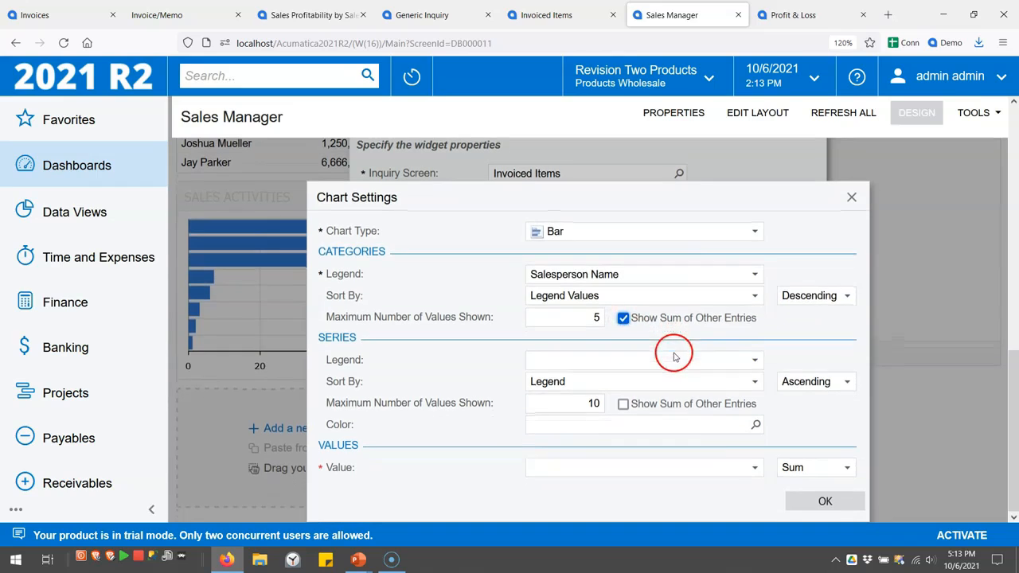
Chart Net Sales values with format #,##0 and confirm the chart settings
click(755, 469)
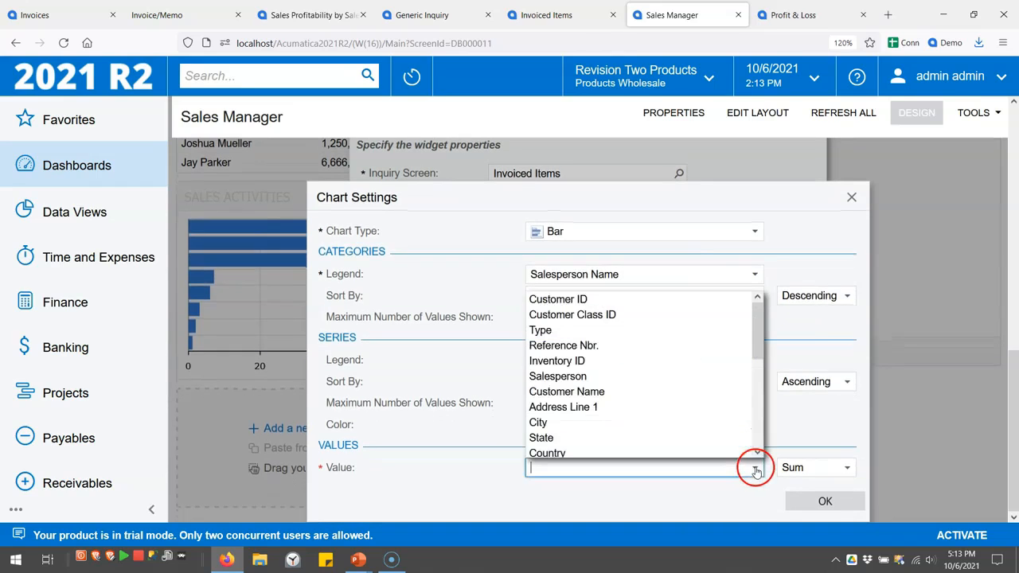
text(ne)
click(701, 448)
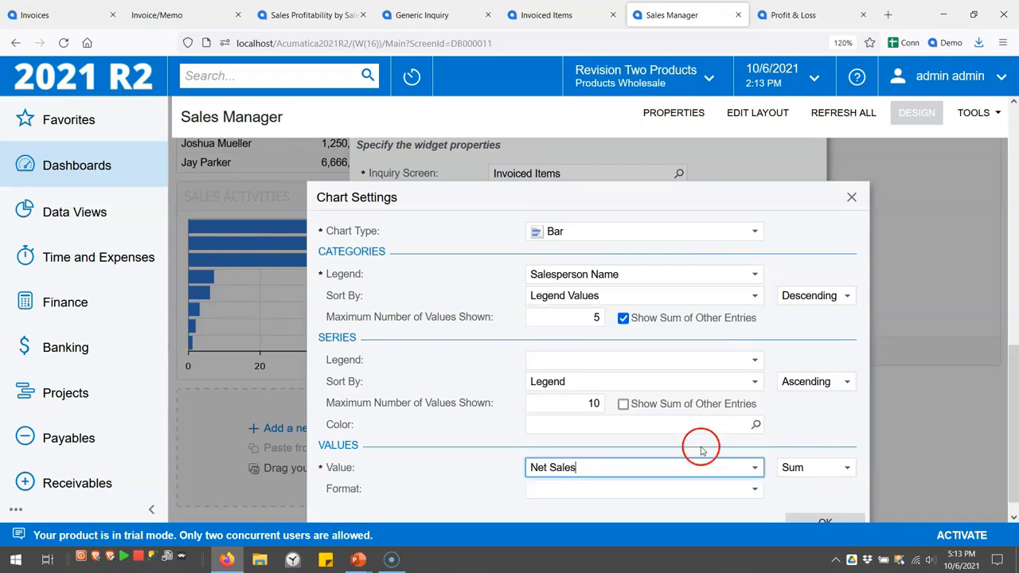
click(754, 469)
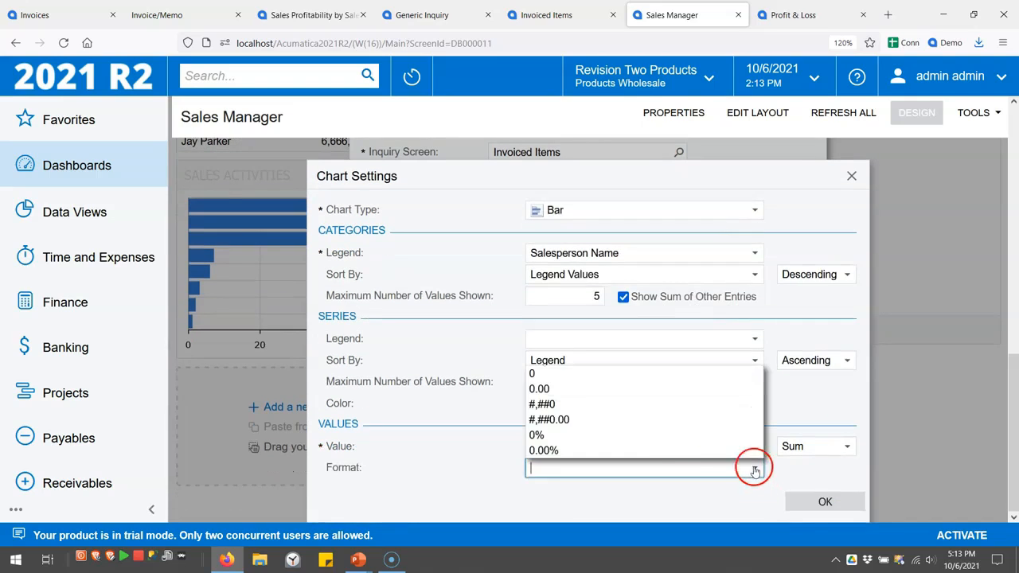
click(566, 409)
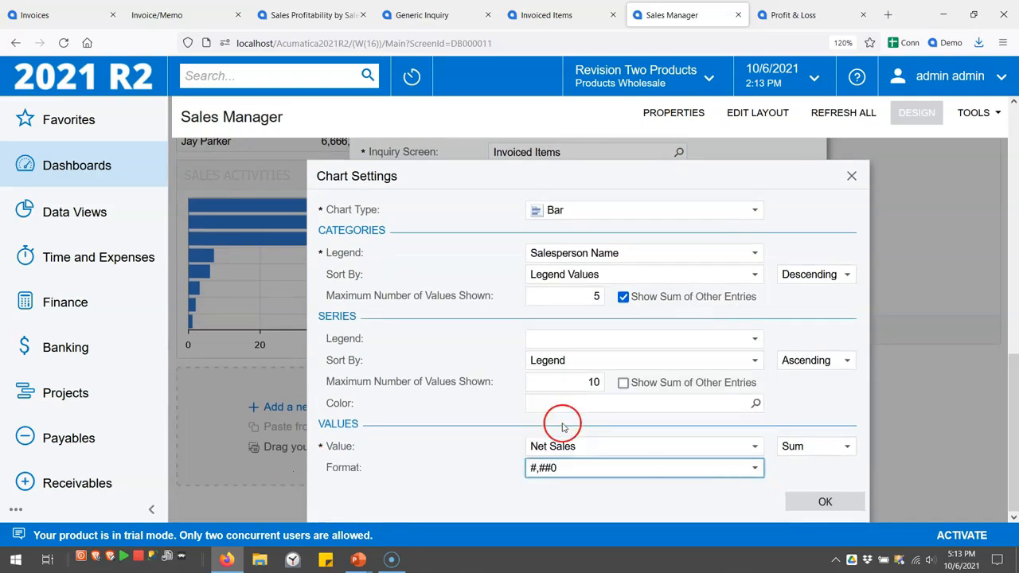
click(826, 503)
Caption the chart 'Sales by Salesperson', add it, enlarge it to fill the slot, and exit design mode
click(583, 292)
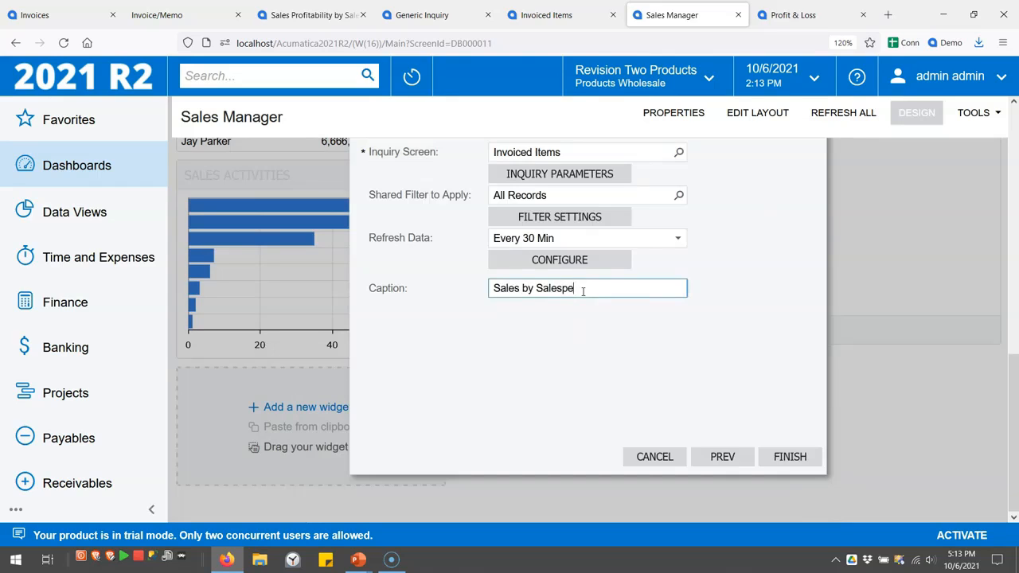
click(798, 456)
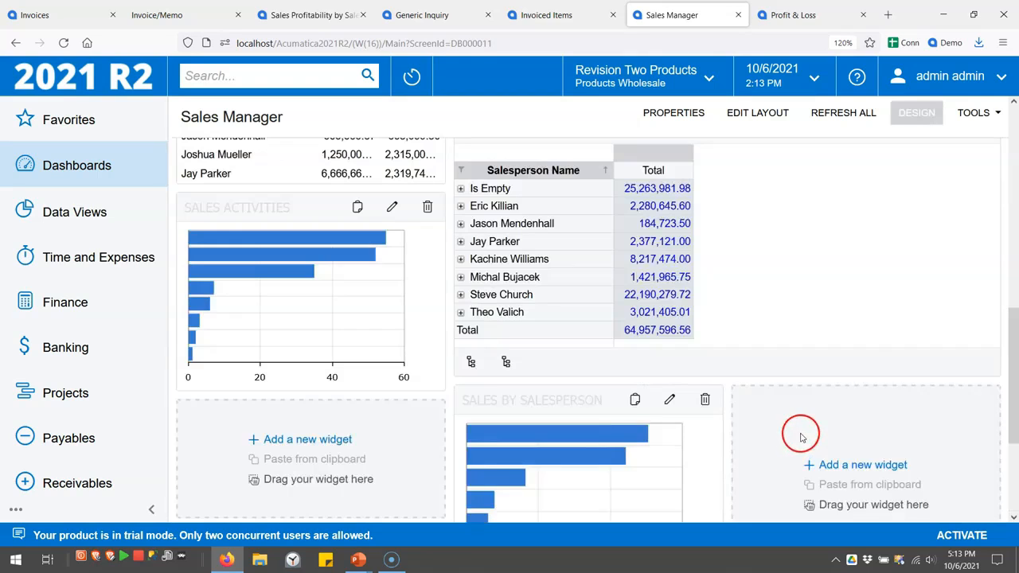
scroll(799, 433, down, 4)
drag(724, 326, 995, 323)
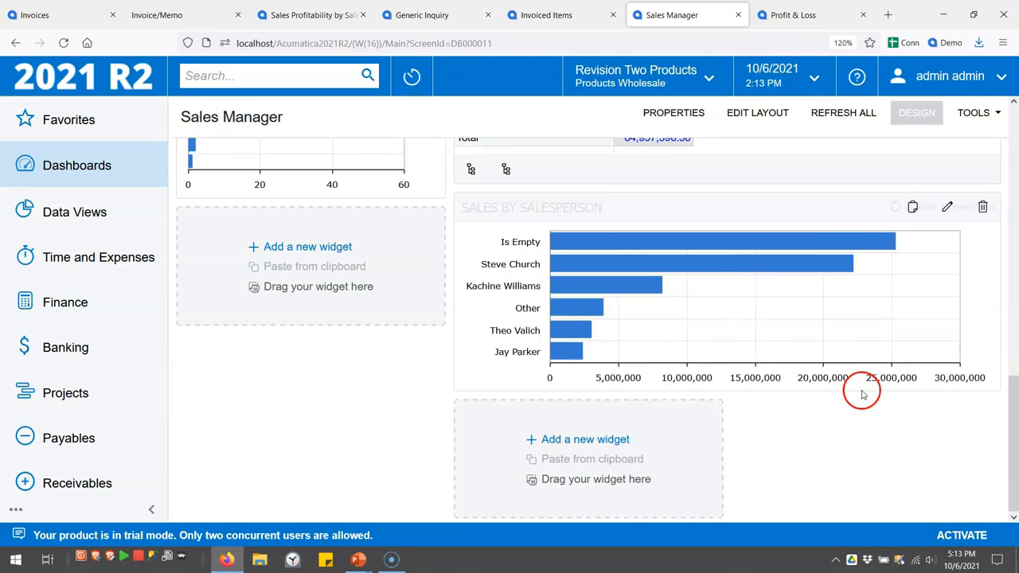
drag(860, 391, 864, 451)
click(912, 110)
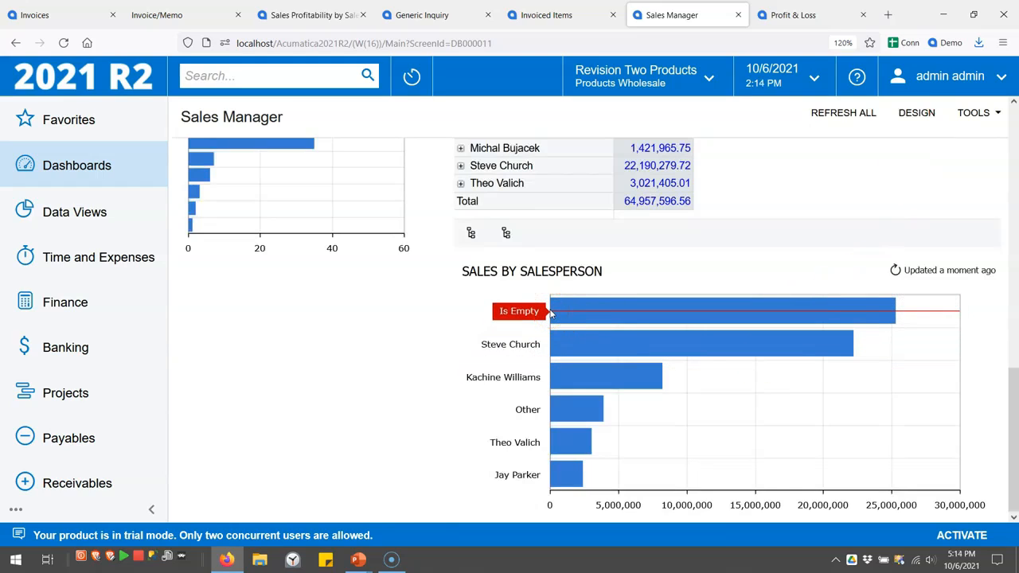
click(579, 311)
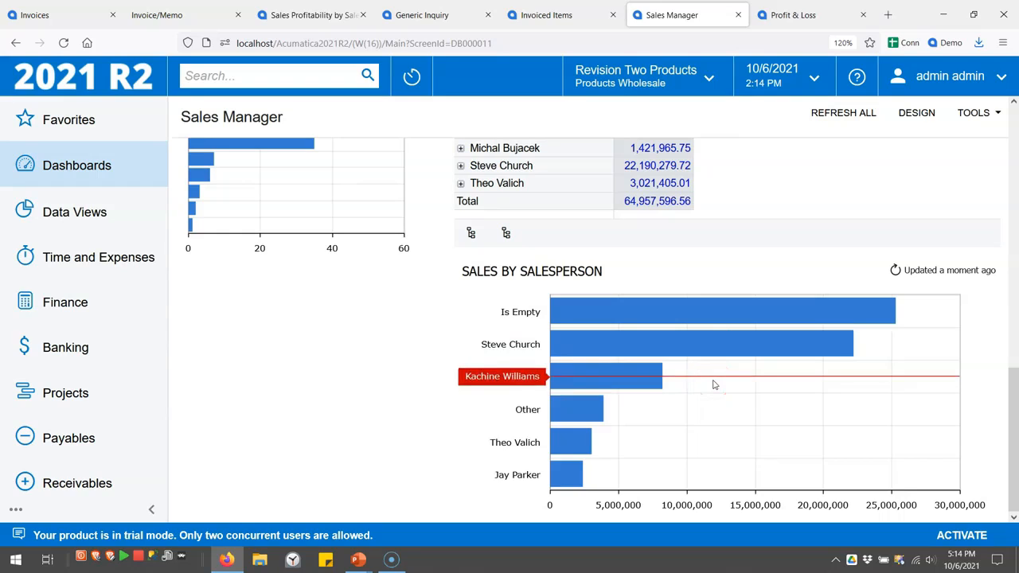
Show one salesperson's bar value, then bring up the Profit & Loss report tab
click(720, 351)
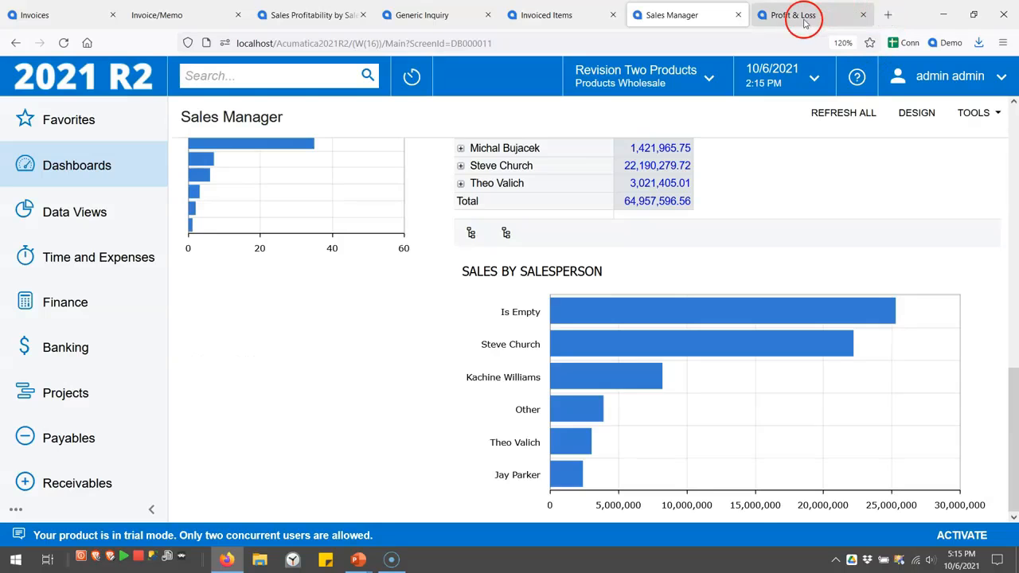
click(804, 22)
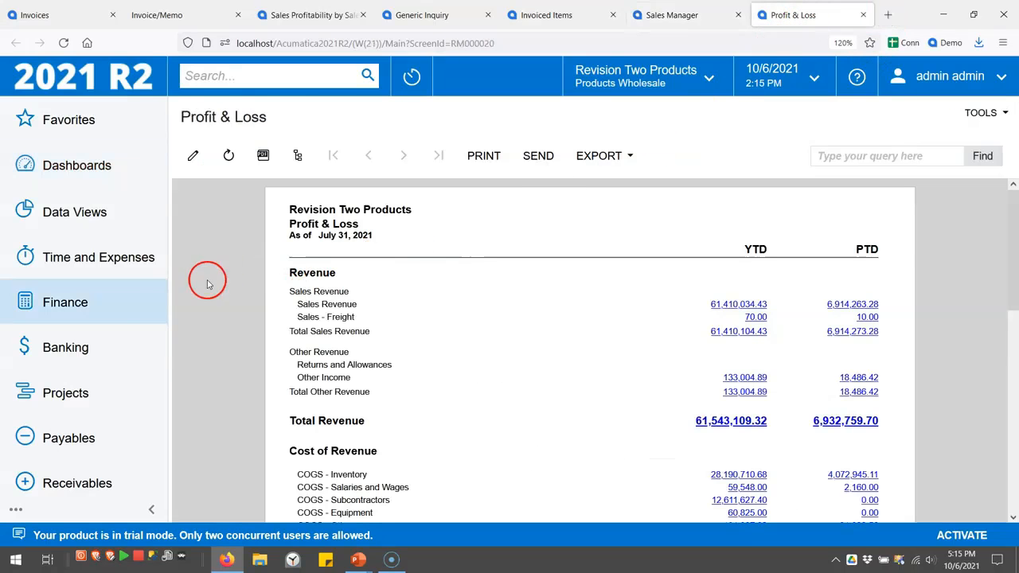
Run the Profit & Loss report from Finance and review its YTD and PTD columns down to Operating Expenses
click(82, 303)
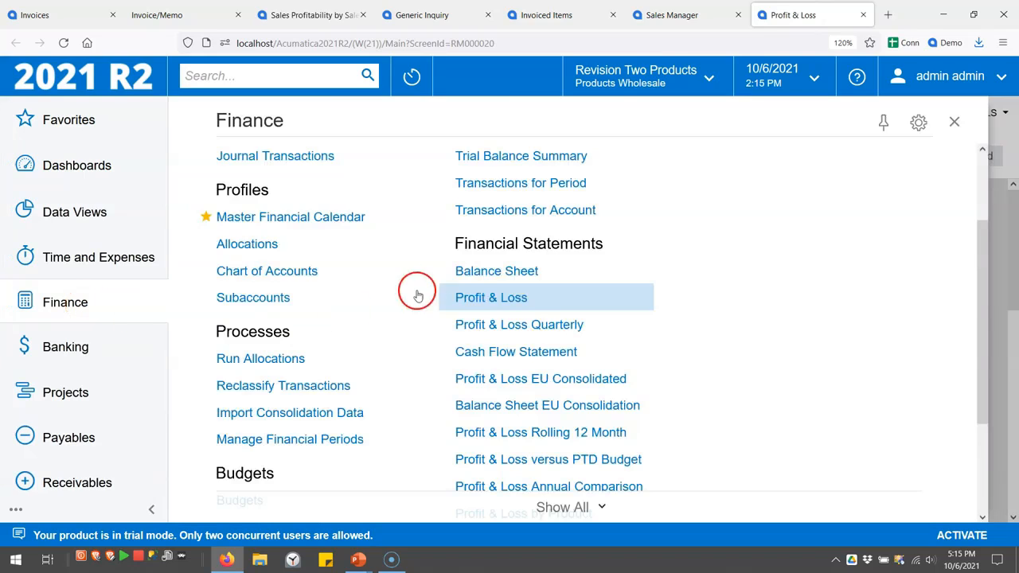
click(491, 299)
click(287, 156)
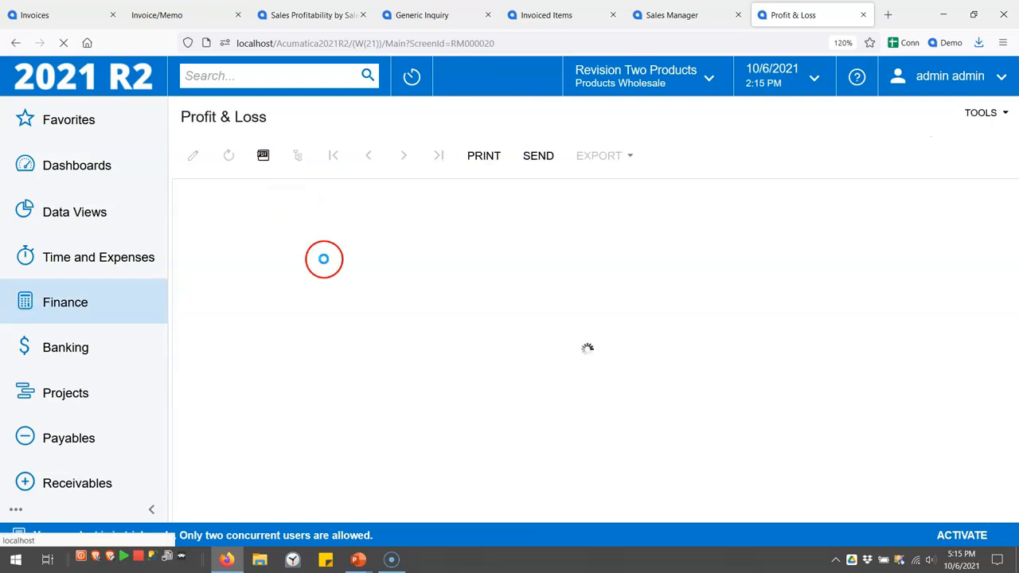
scroll(311, 271, down, 1)
scroll(310, 275, down, 3)
scroll(311, 274, up, 4)
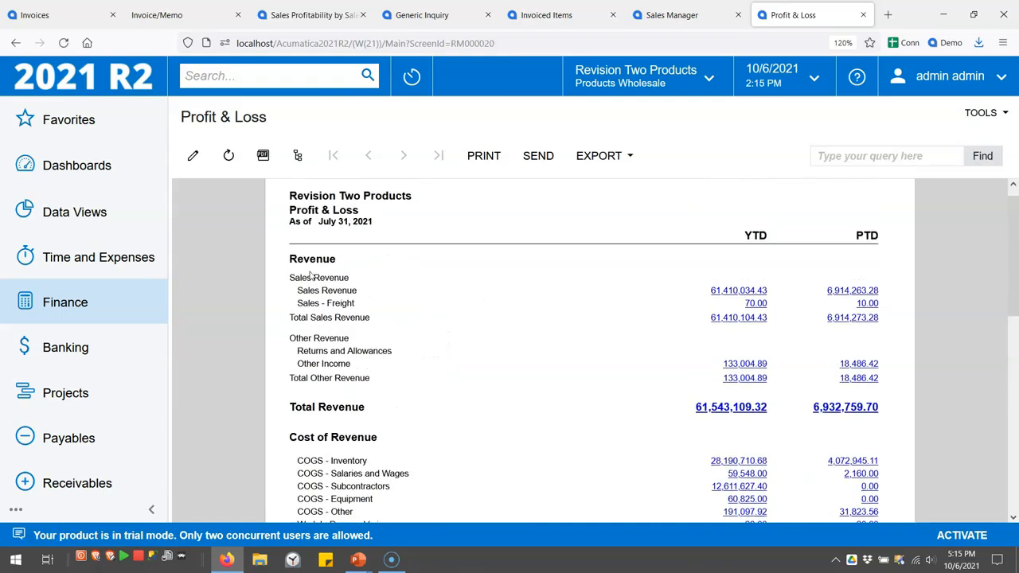
double_click(752, 249)
double_click(868, 249)
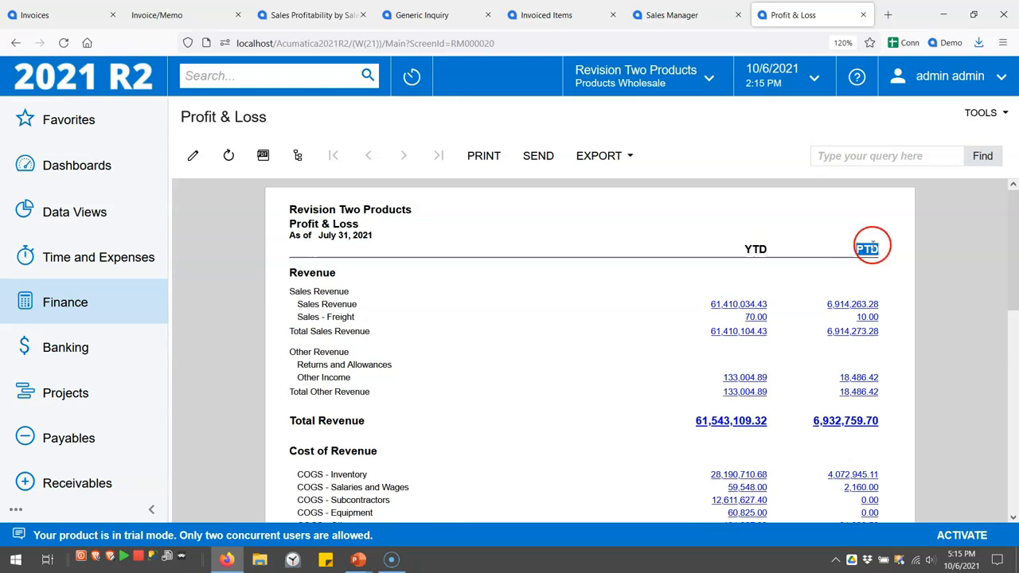
scroll(817, 247, down, 6)
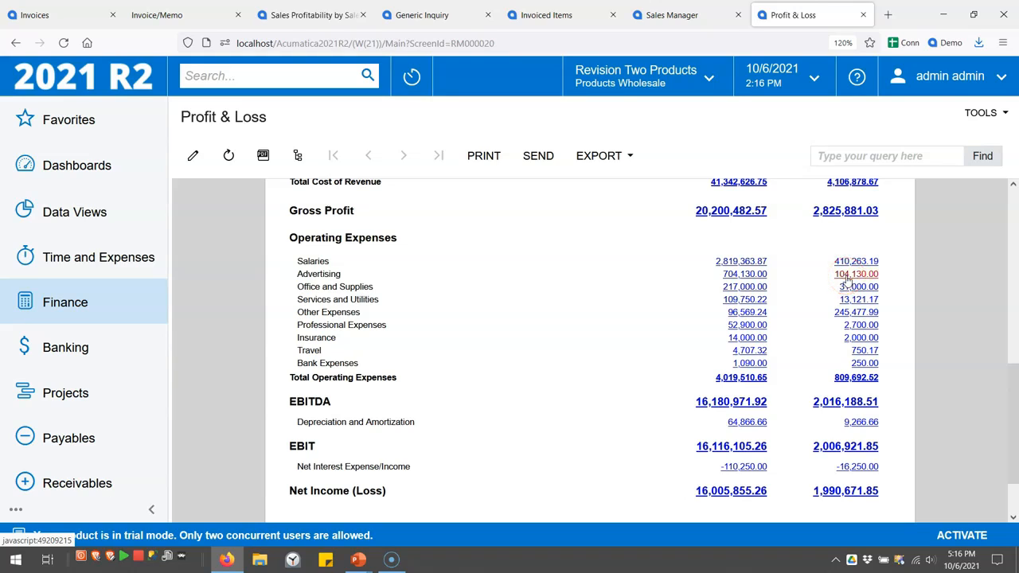
Drill from Advertising's 104,130.00 PTD through account 61000 to the 4,130.00 Las Vegas AP transaction
click(845, 273)
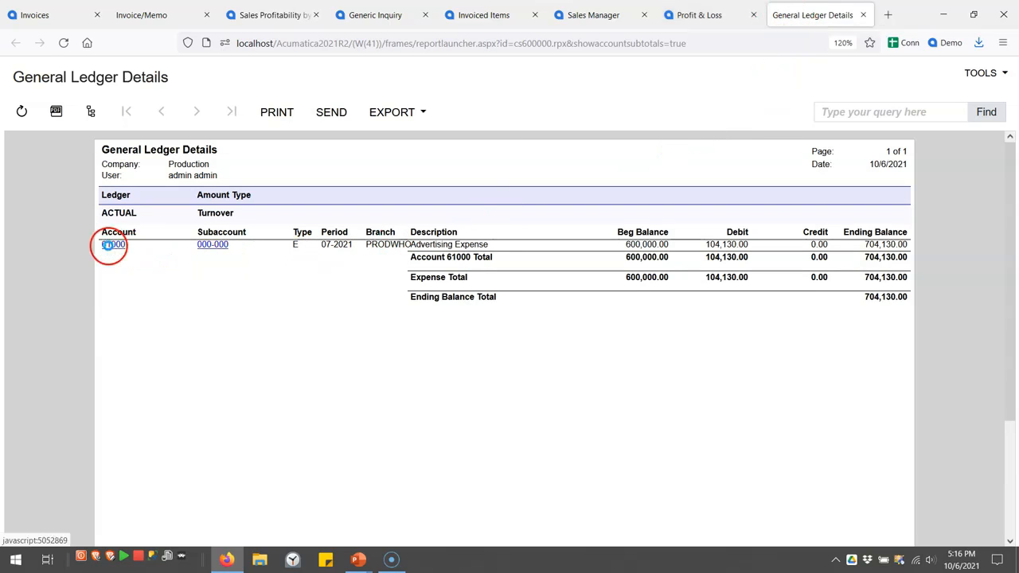
click(108, 245)
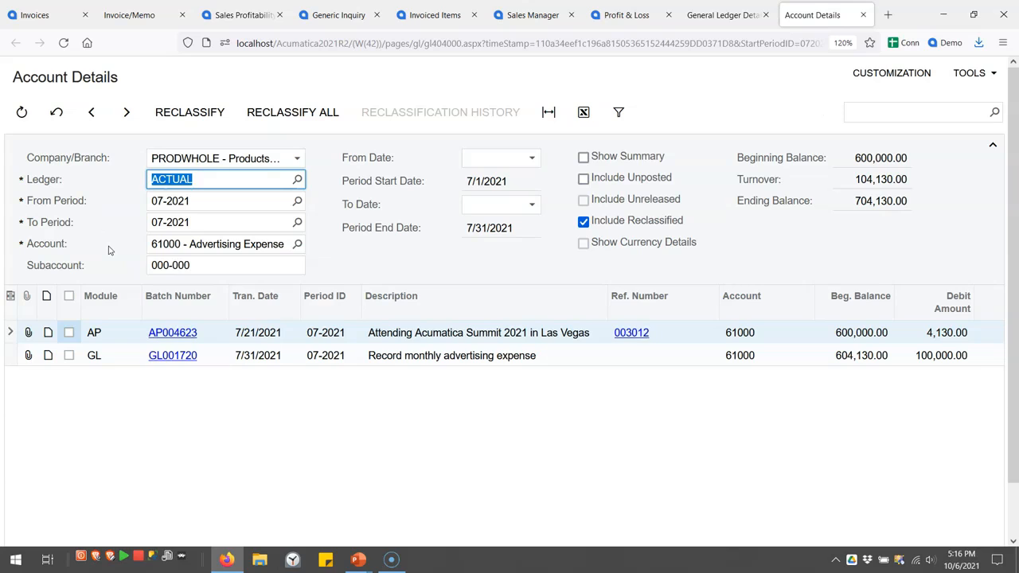
click(406, 333)
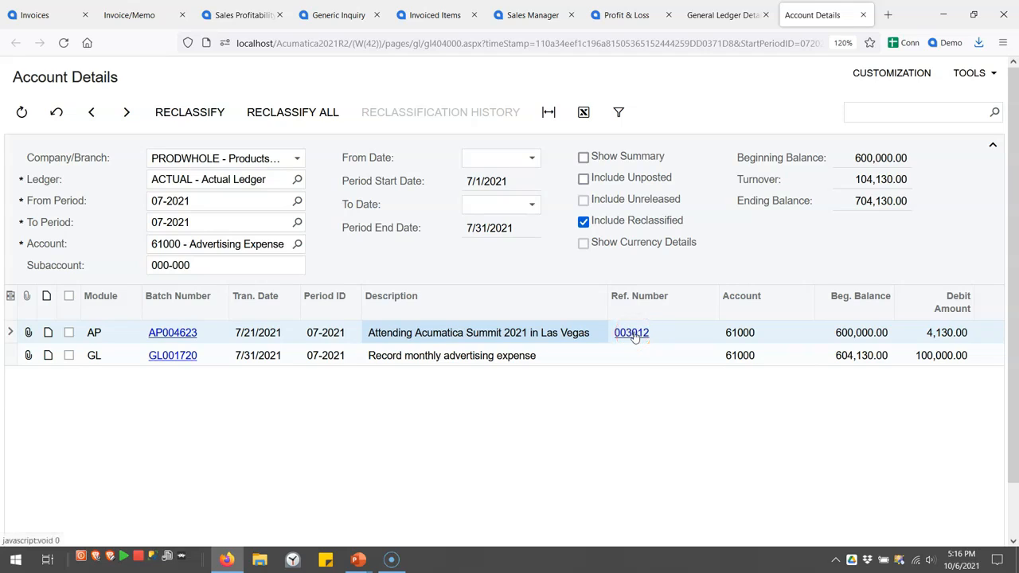
click(941, 333)
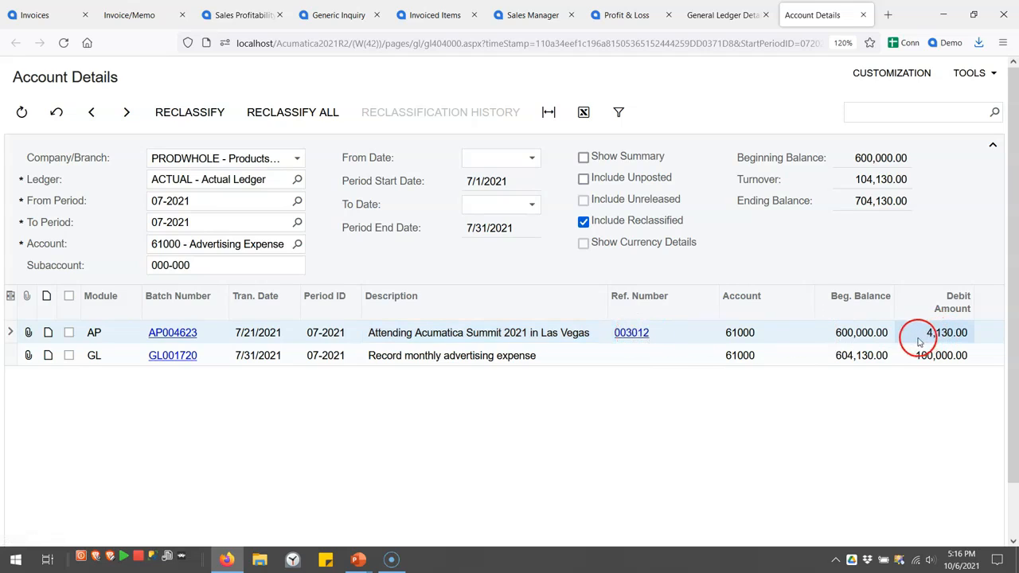
Open bill 003012 and its attached Wynn Invoice.pdf
click(633, 333)
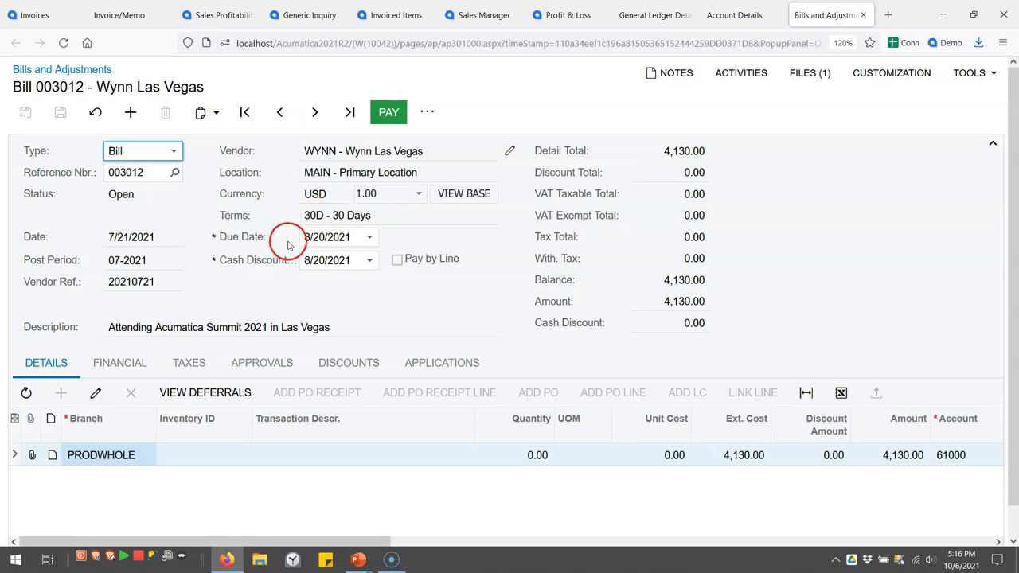
click(810, 73)
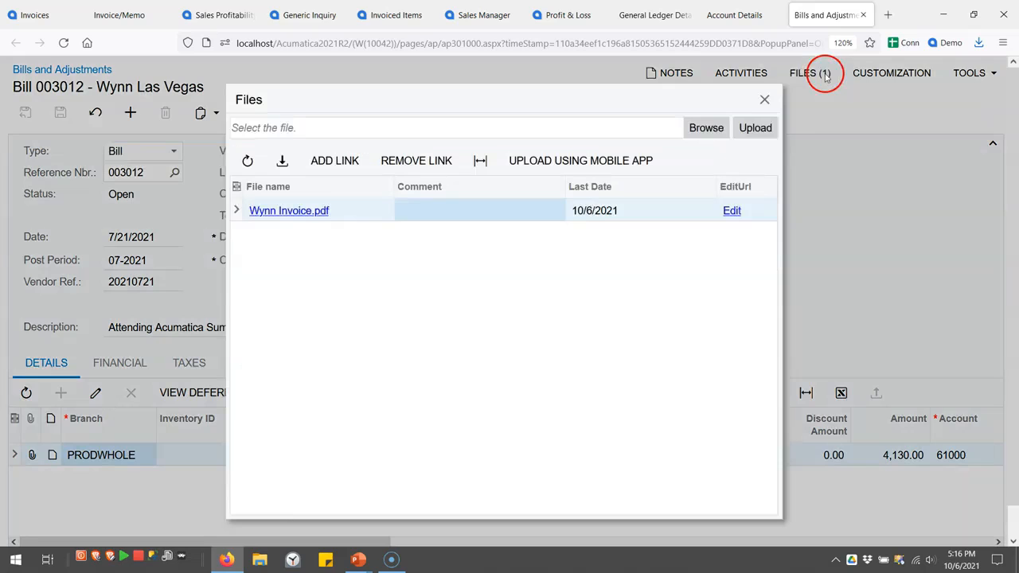
click(285, 212)
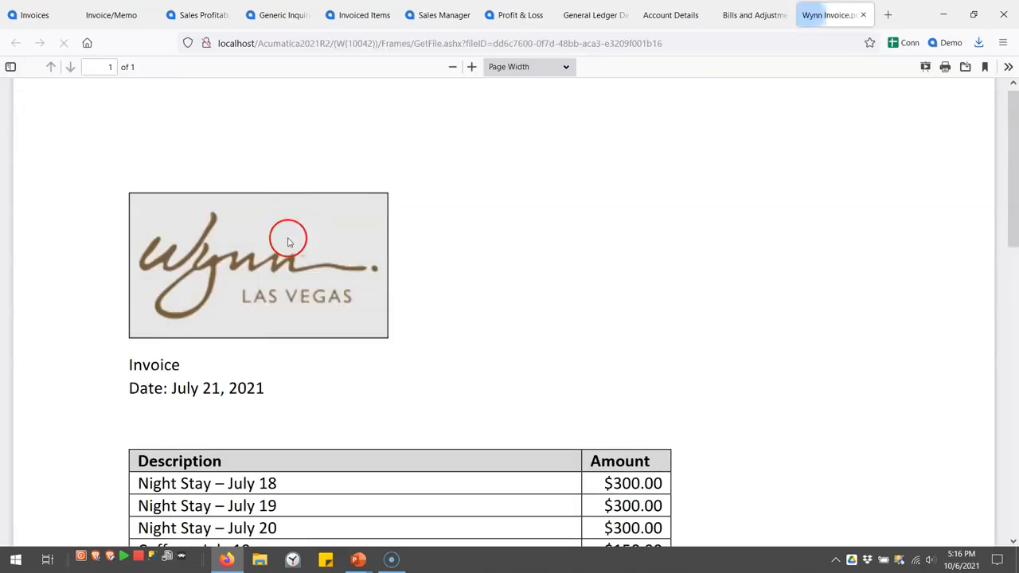
Review the invoice's line items totalling $4,130.00, then go back to the Profit & Loss report
scroll(96, 351, down, 3)
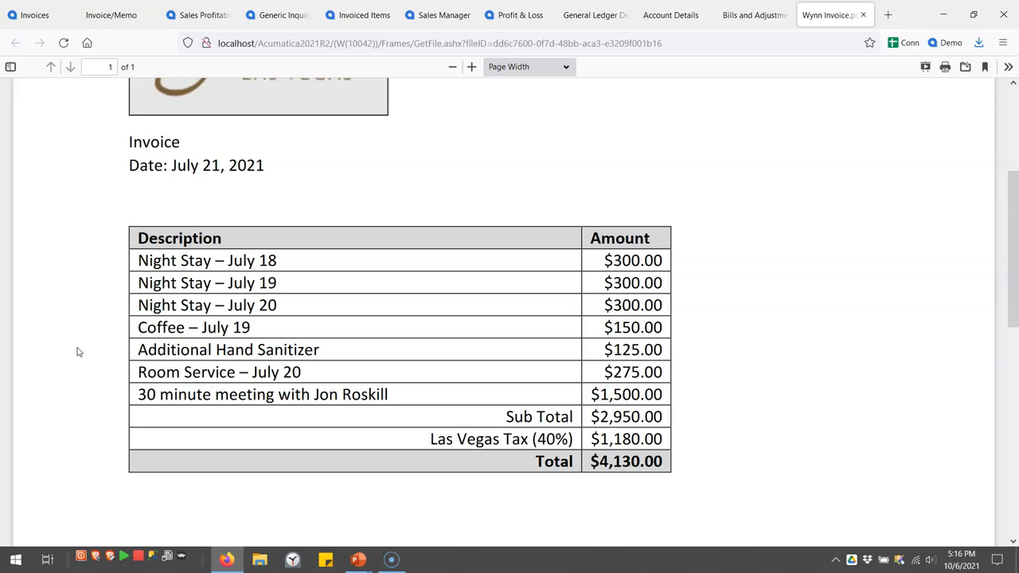
click(522, 17)
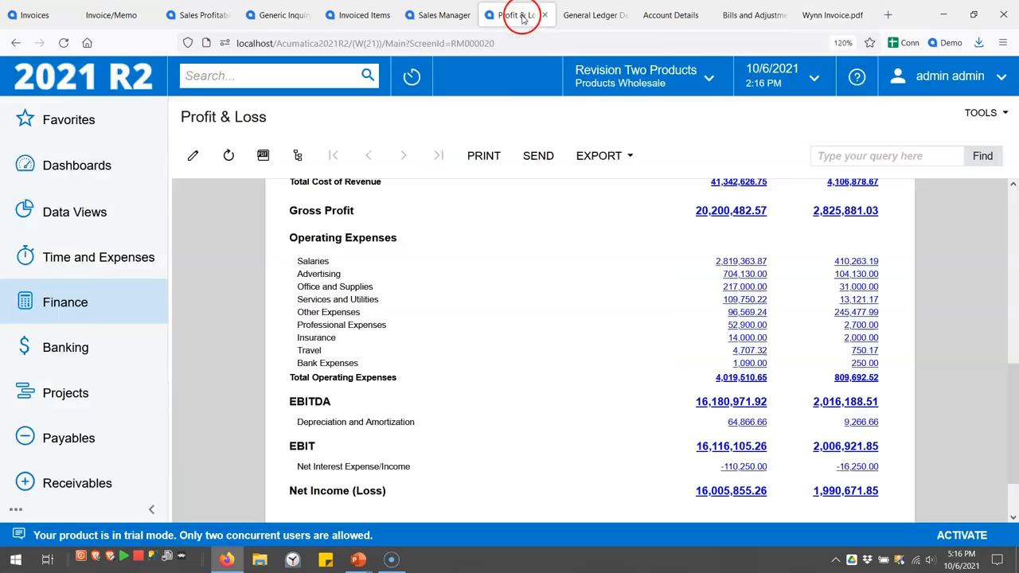
Open the DPL Profit and Loss report definition and edit its DPL P&L row set
click(198, 157)
click(780, 160)
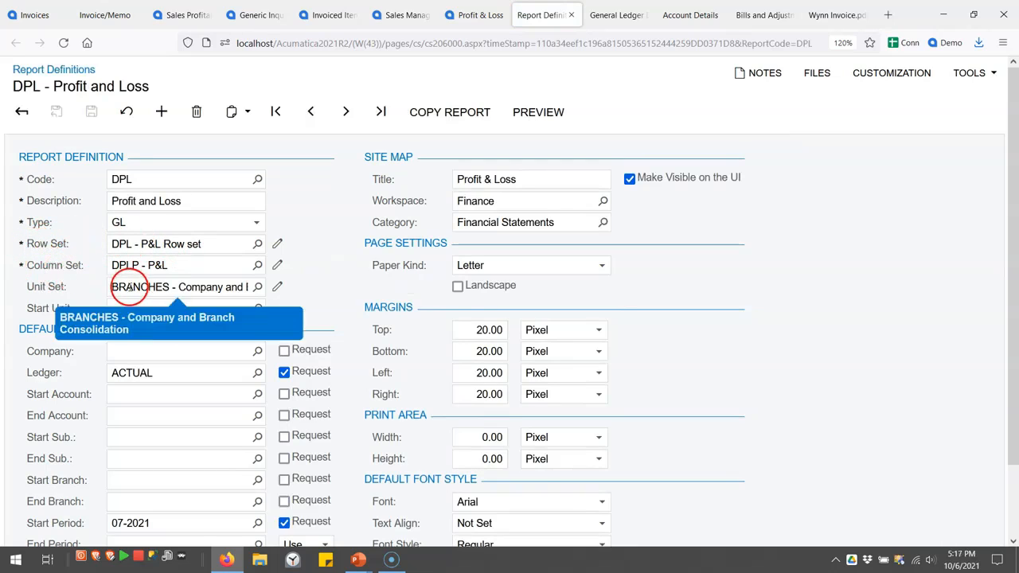
click(277, 244)
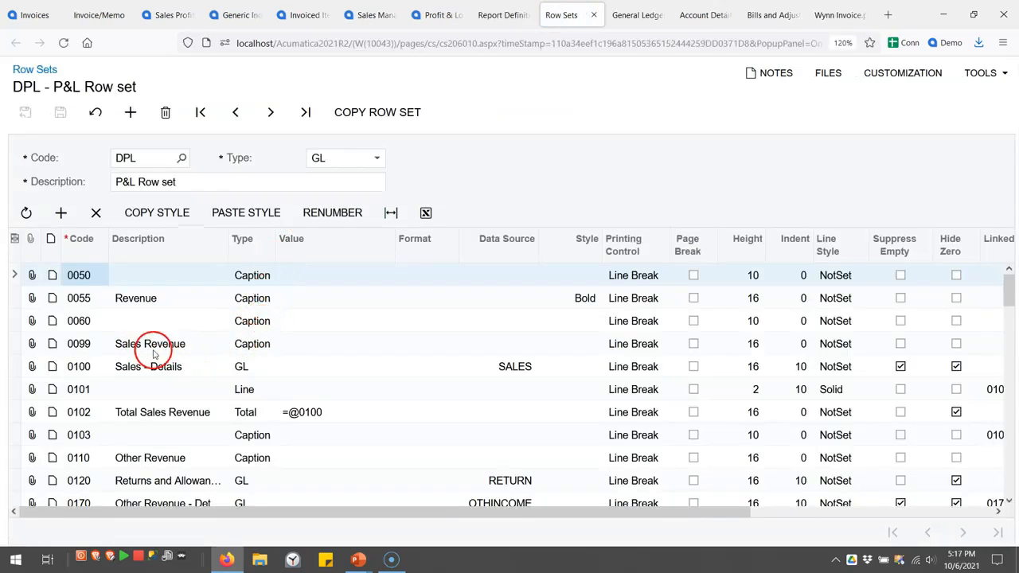
Inspect rows 0100, 0120 and 0170, keep GL as the type, then return to the report
click(175, 367)
scroll(260, 375, down, 2)
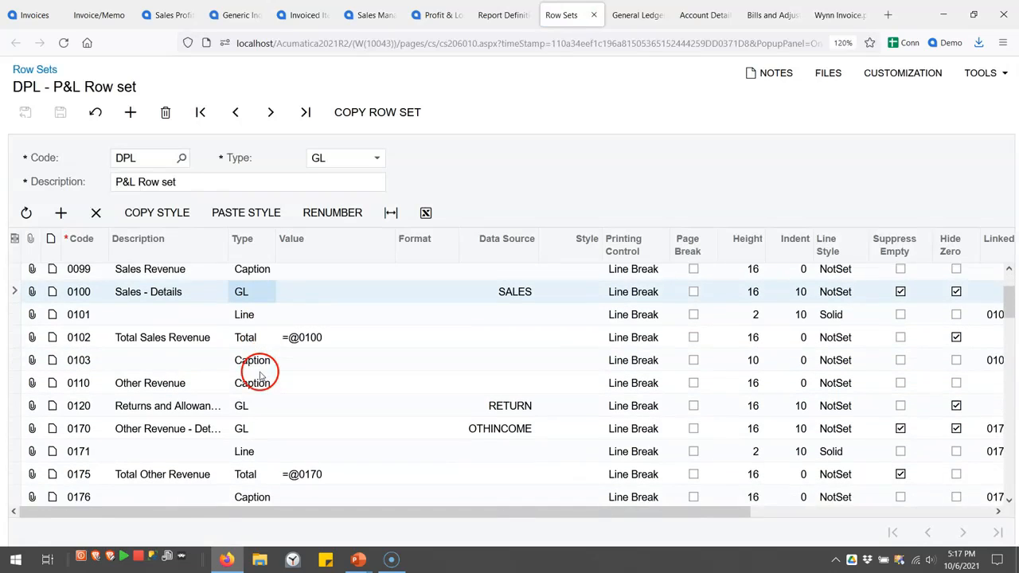
click(253, 395)
click(249, 418)
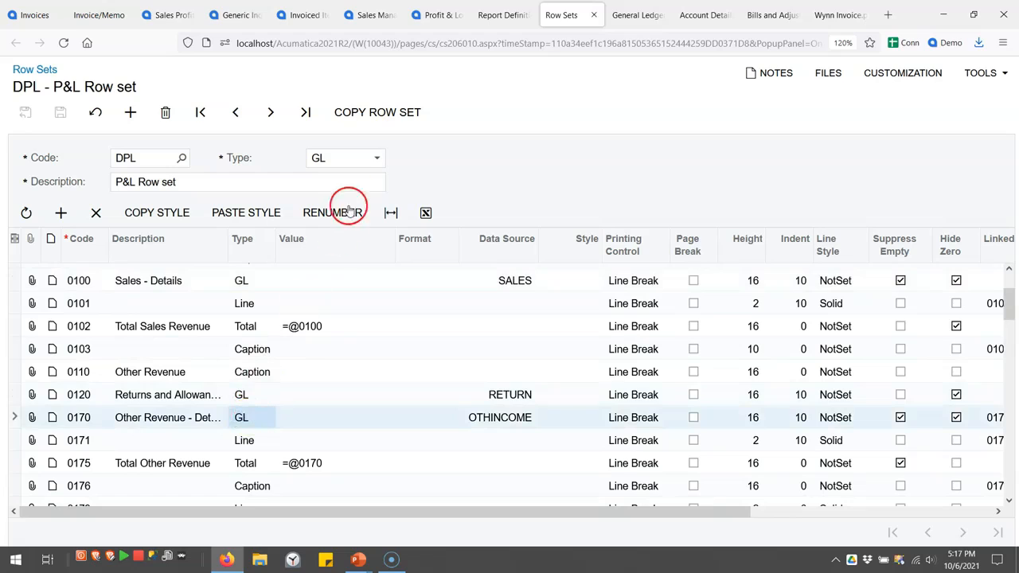
click(365, 162)
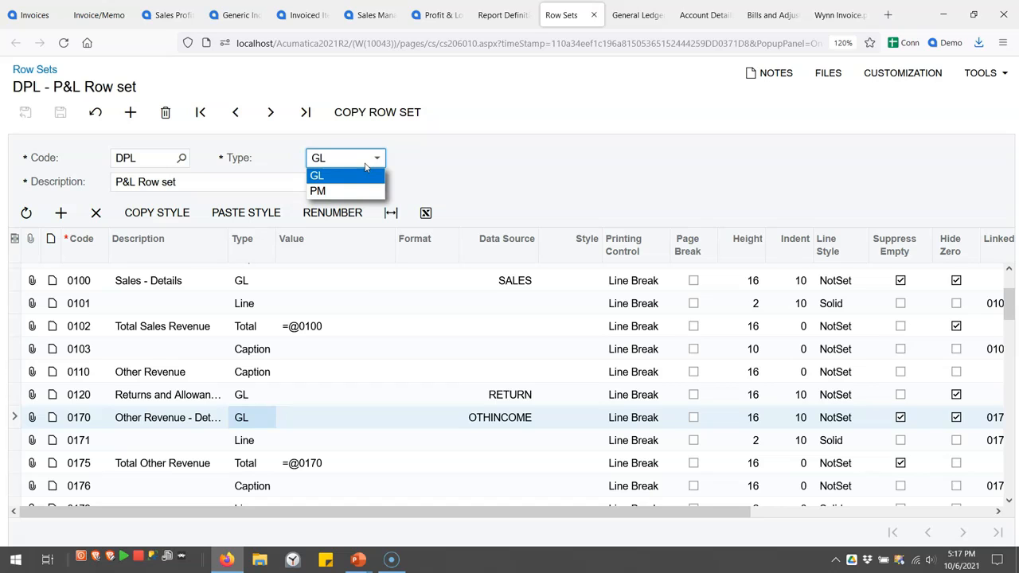
click(363, 175)
scroll(342, 303, down, 5)
scroll(338, 323, down, 4)
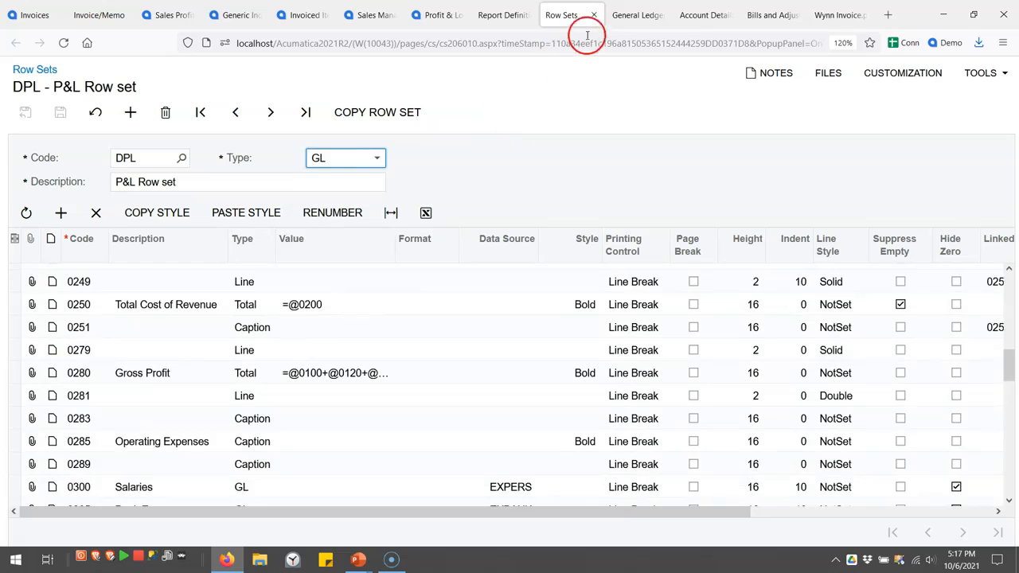
click(504, 15)
click(446, 15)
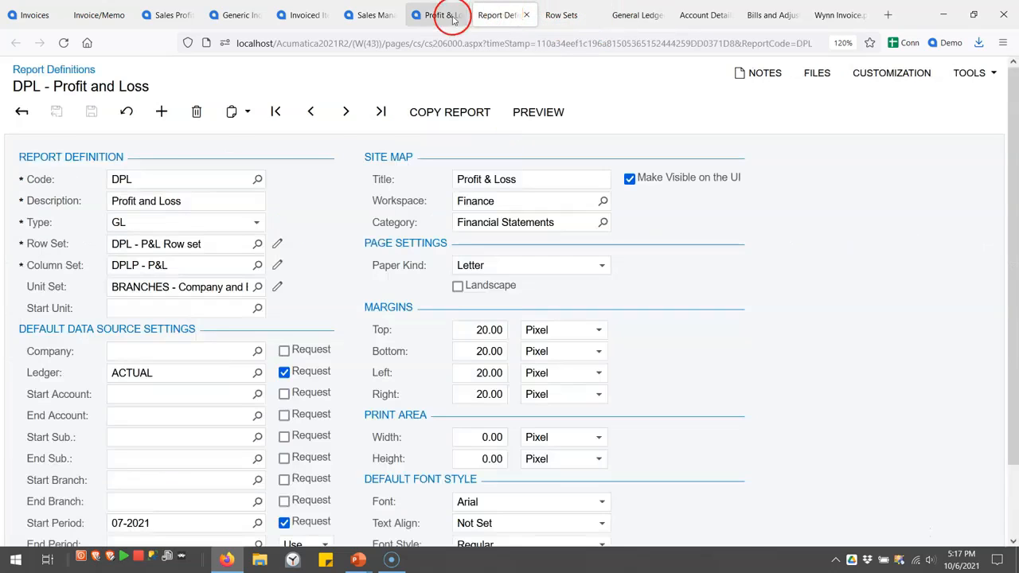
Regenerate the Profit & Loss report as of July 31, 2021 and export it to Excel
click(202, 157)
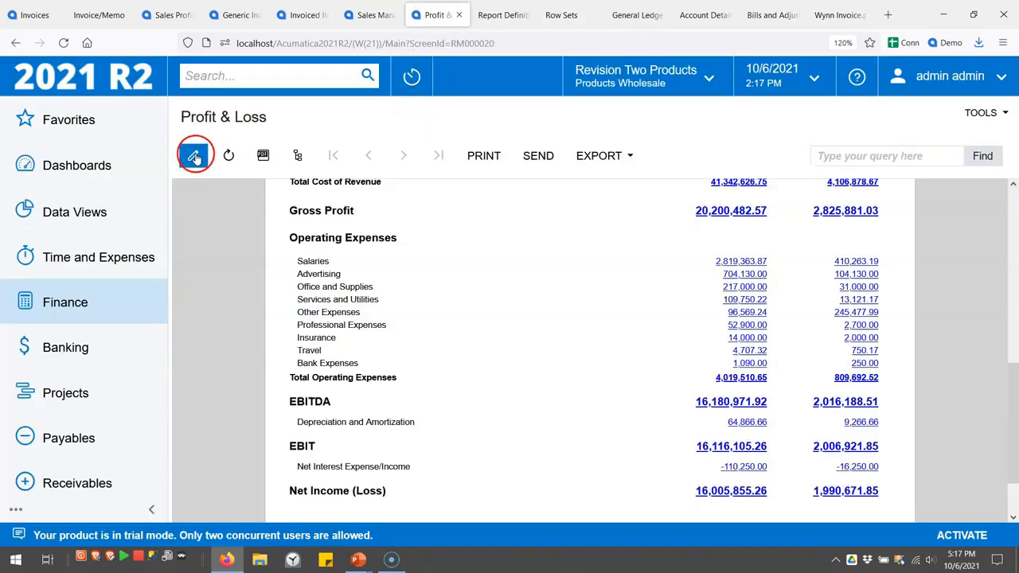
scroll(477, 307, down, 1)
scroll(478, 309, up, 4)
scroll(478, 309, up, 3)
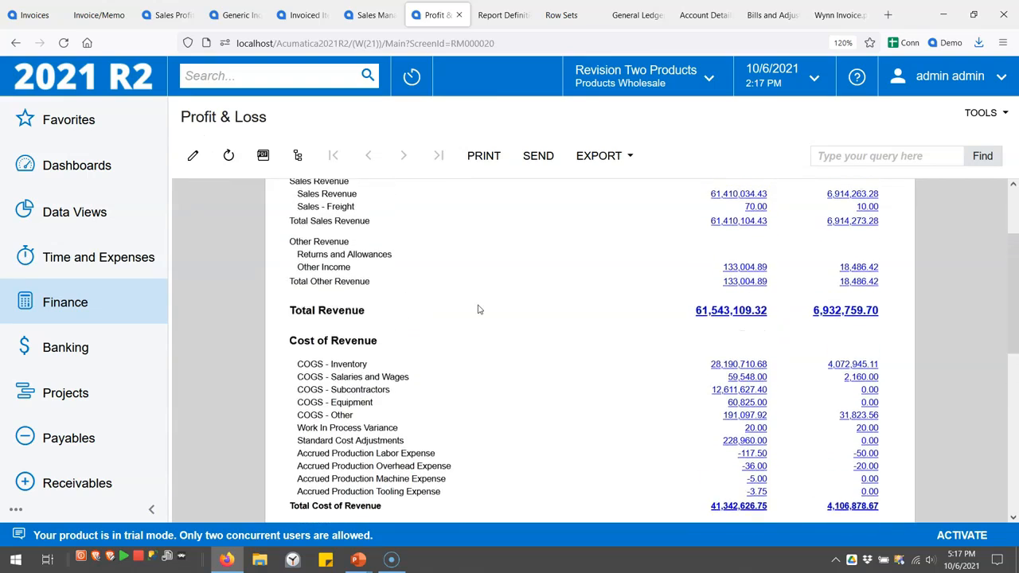
click(502, 315)
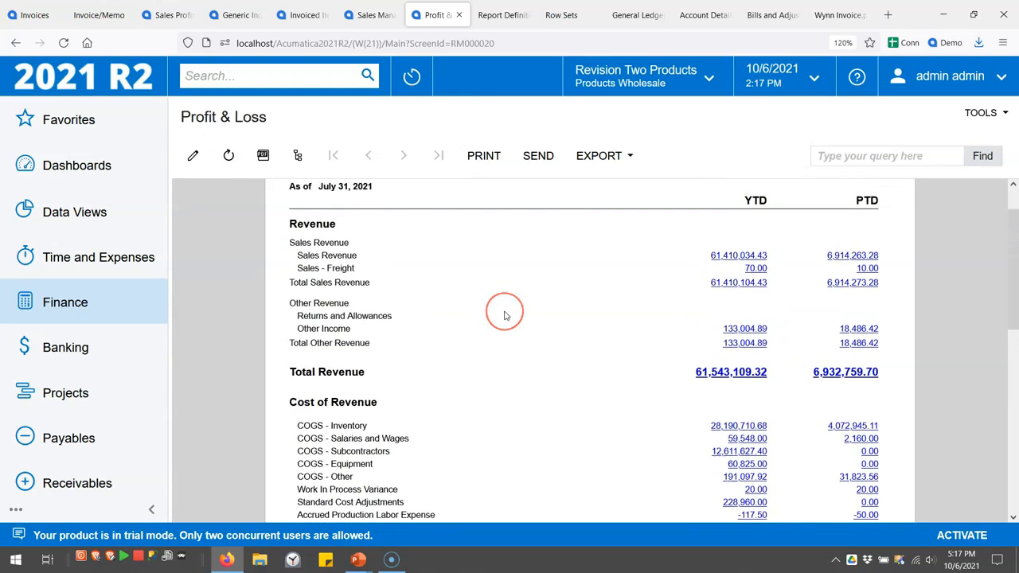
scroll(503, 316, up, 1)
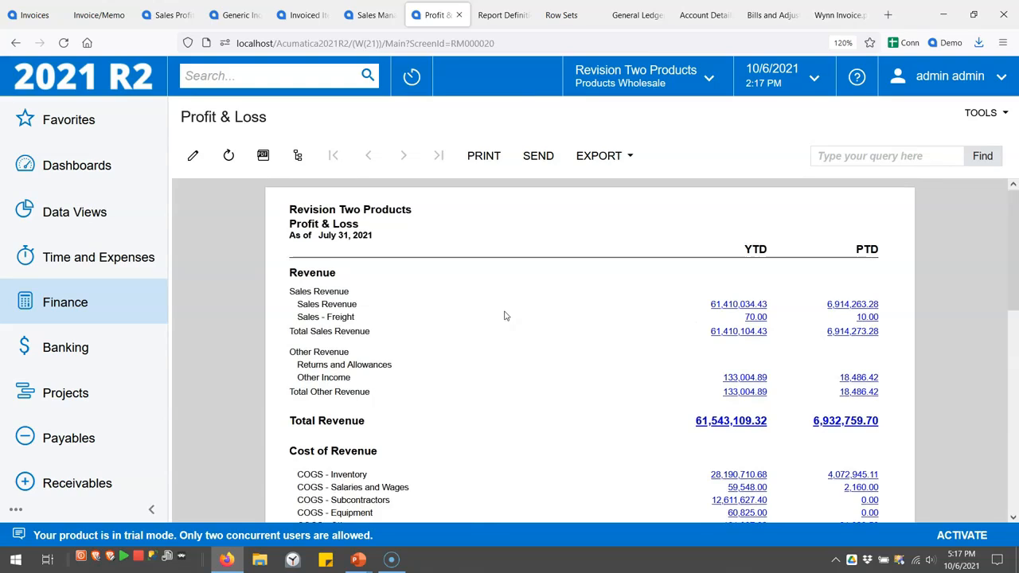
click(636, 161)
click(624, 184)
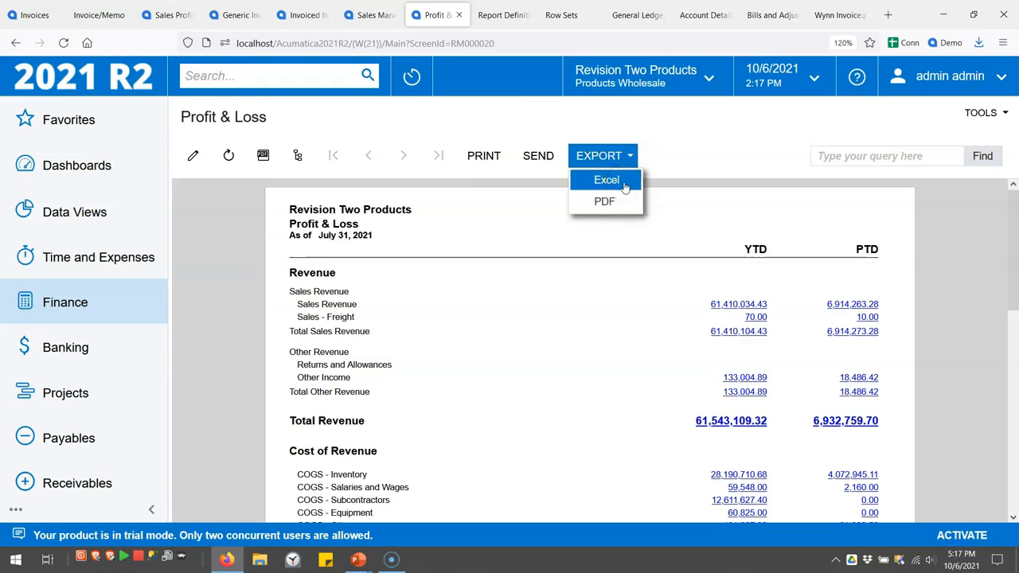